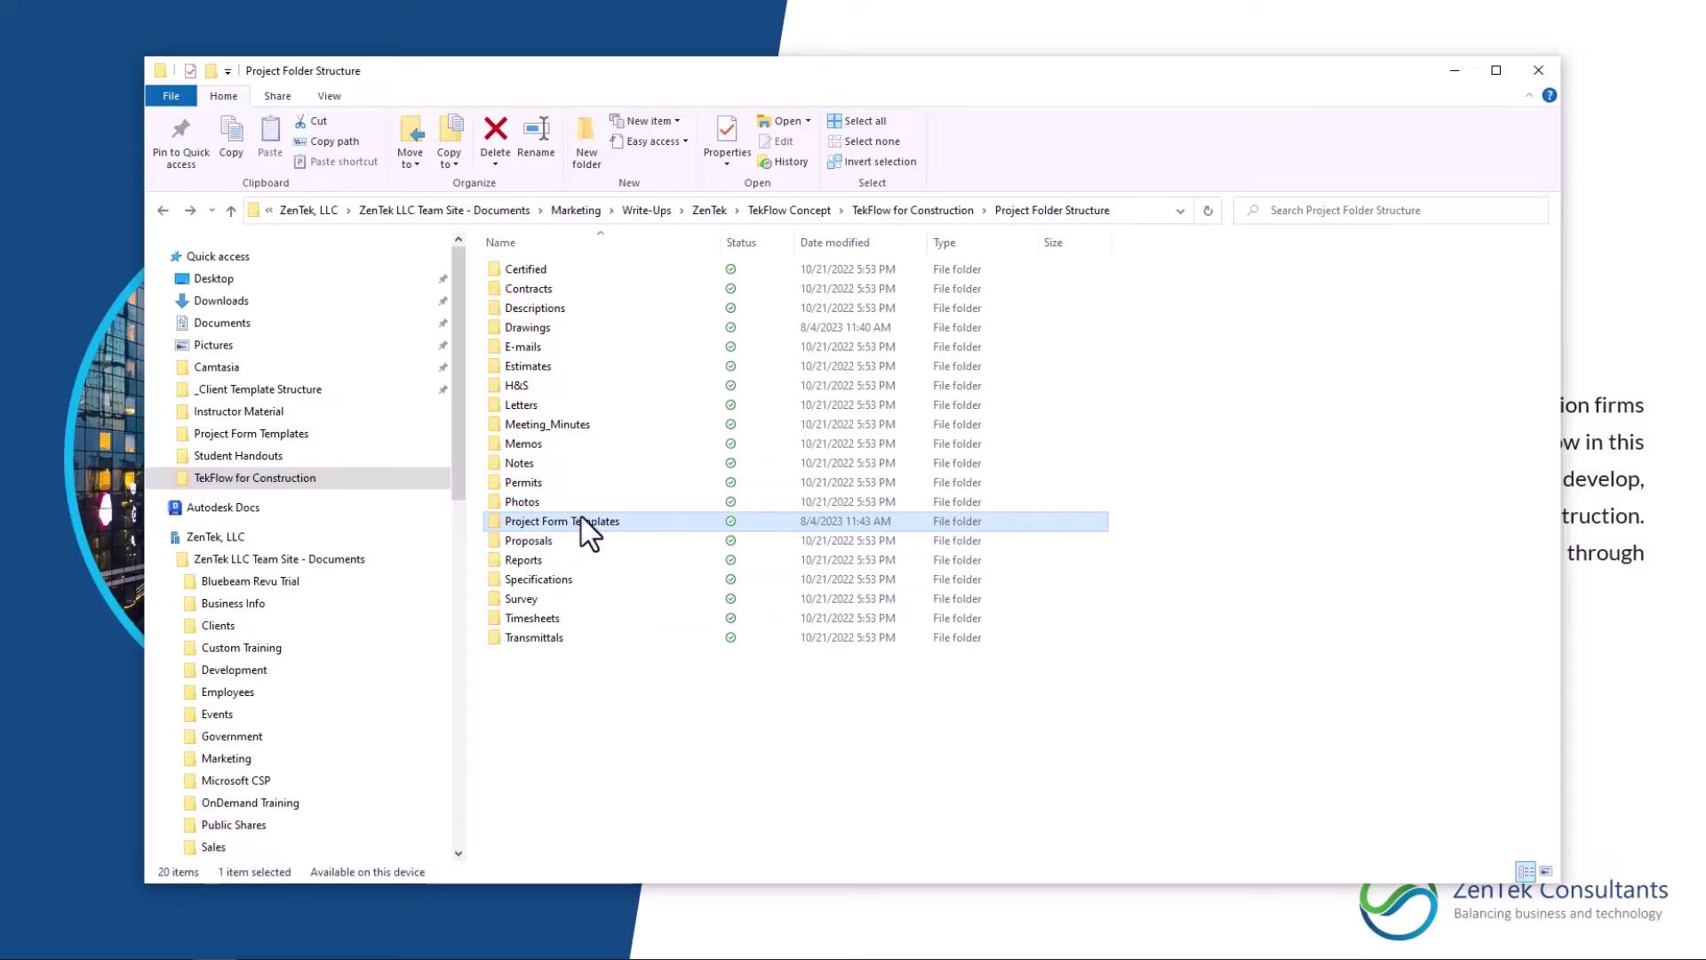
- Open Project Form Templates to show Invoice Form.pdf, RFI Form.pdf and Submittal Form.pdf
mouse_move(579, 519)
double_click(593, 526)
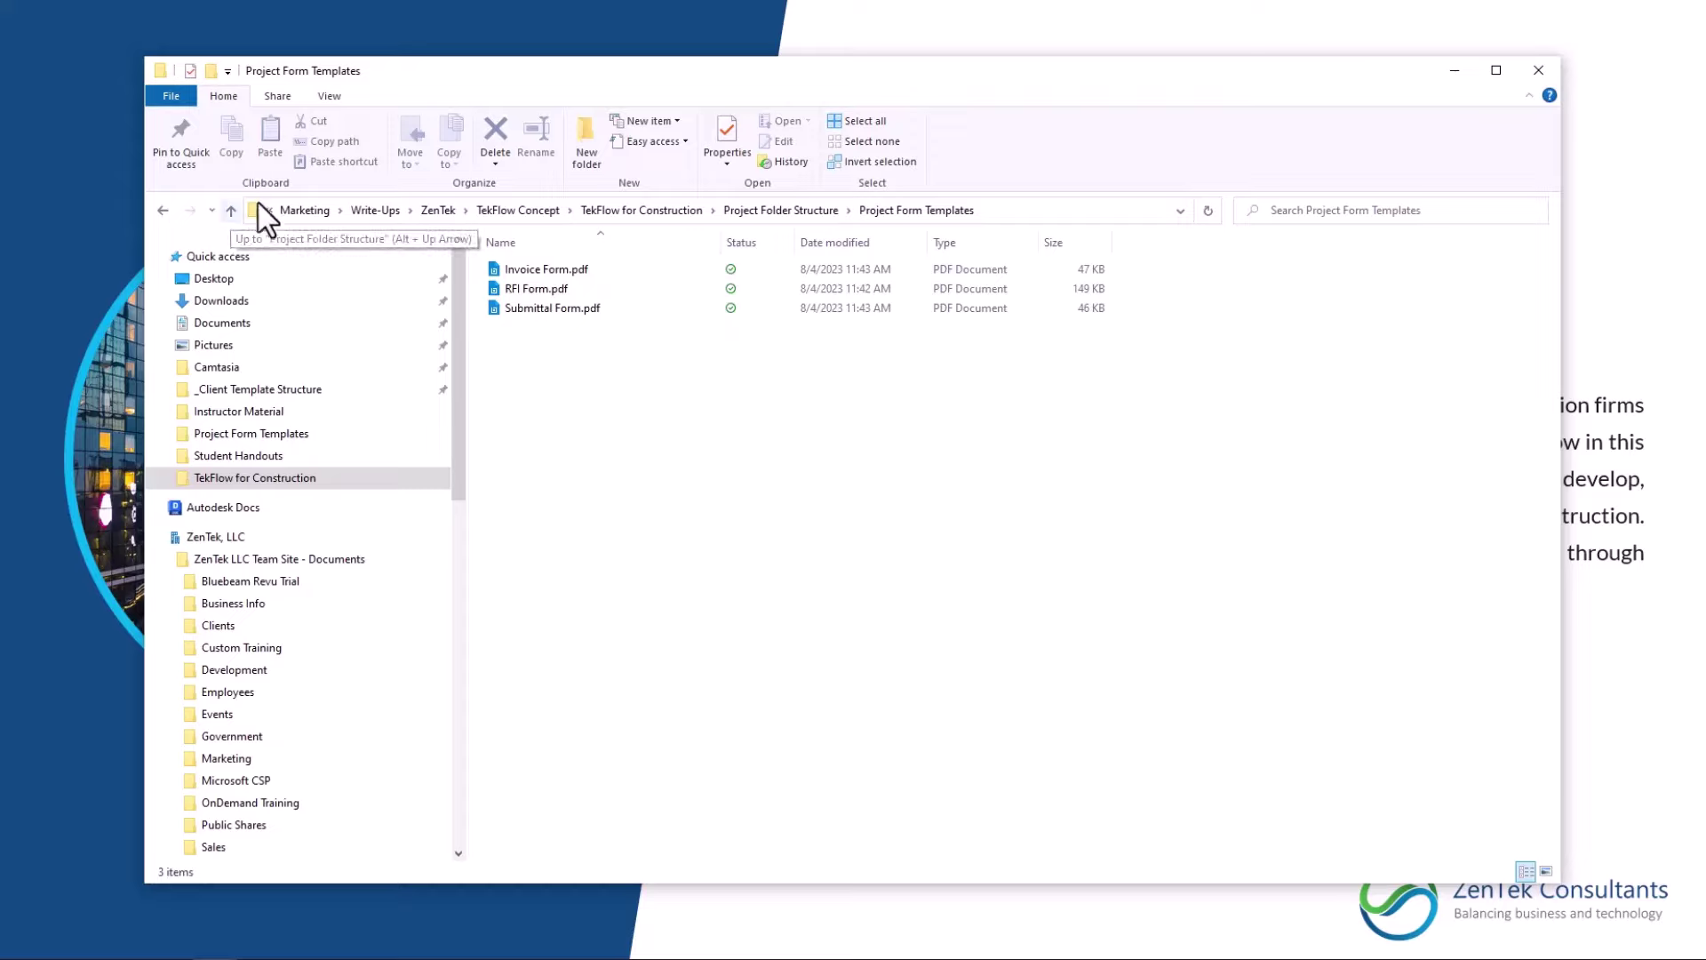
- Go back up to the Project Folder Structure folder with its 20 subfolders
left_click(168, 215)
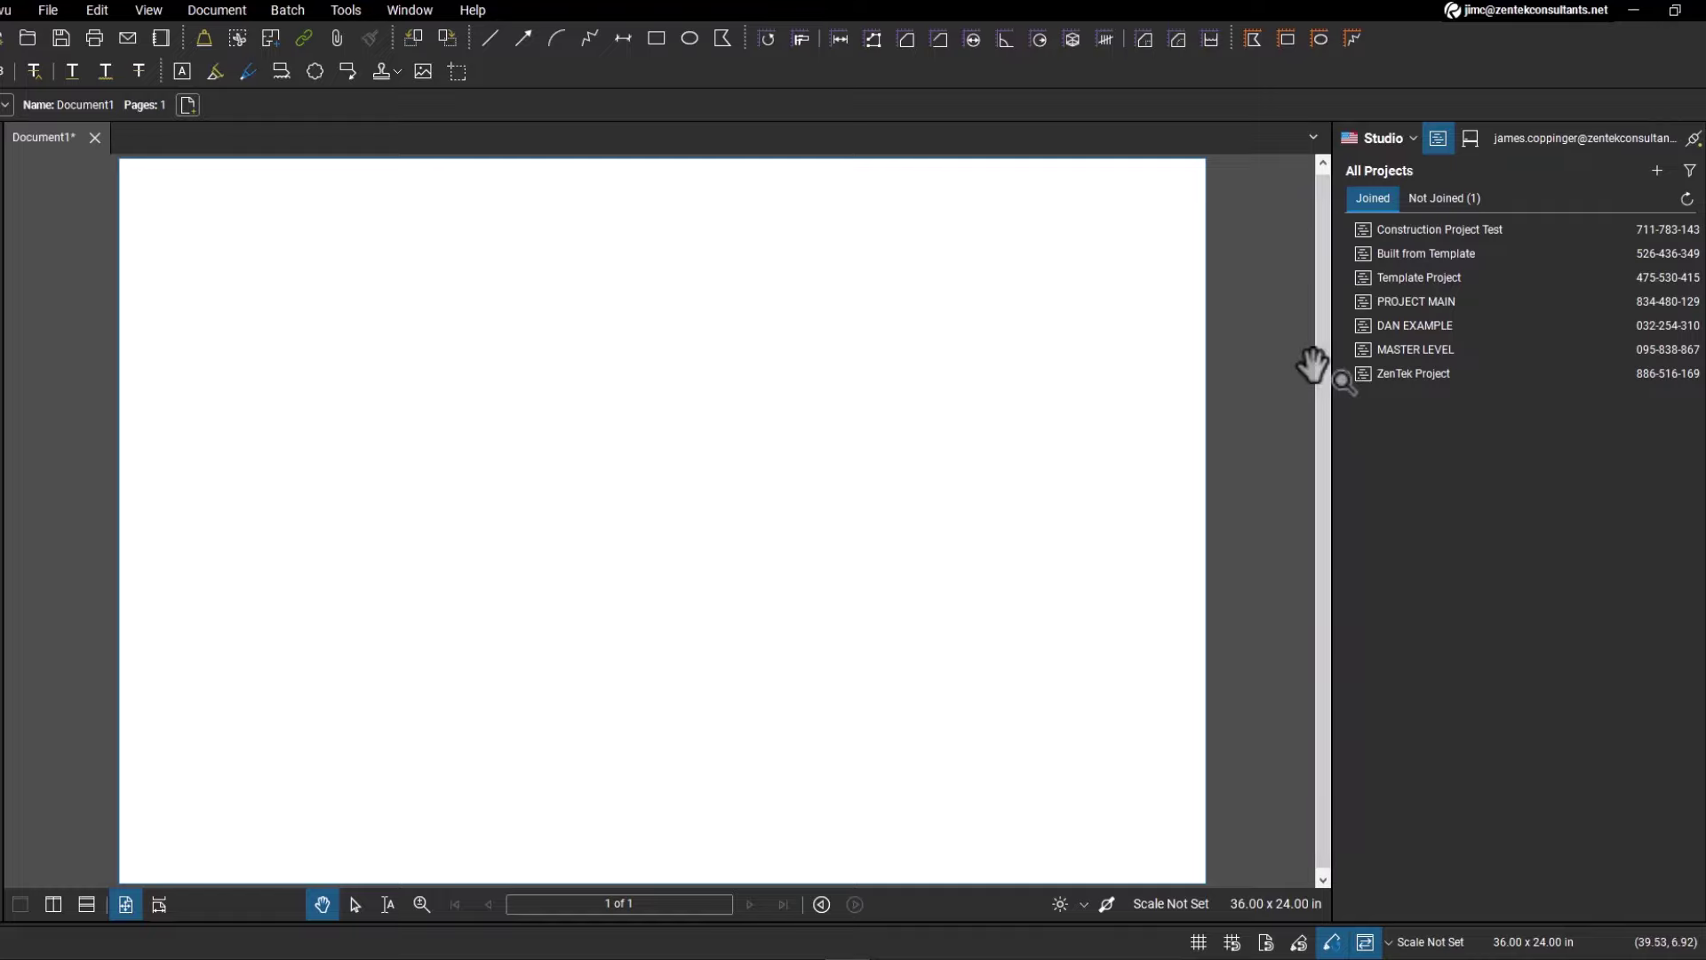
- Open the empty Construction Project Test project from the Studio Projects panel
double_click(1441, 228)
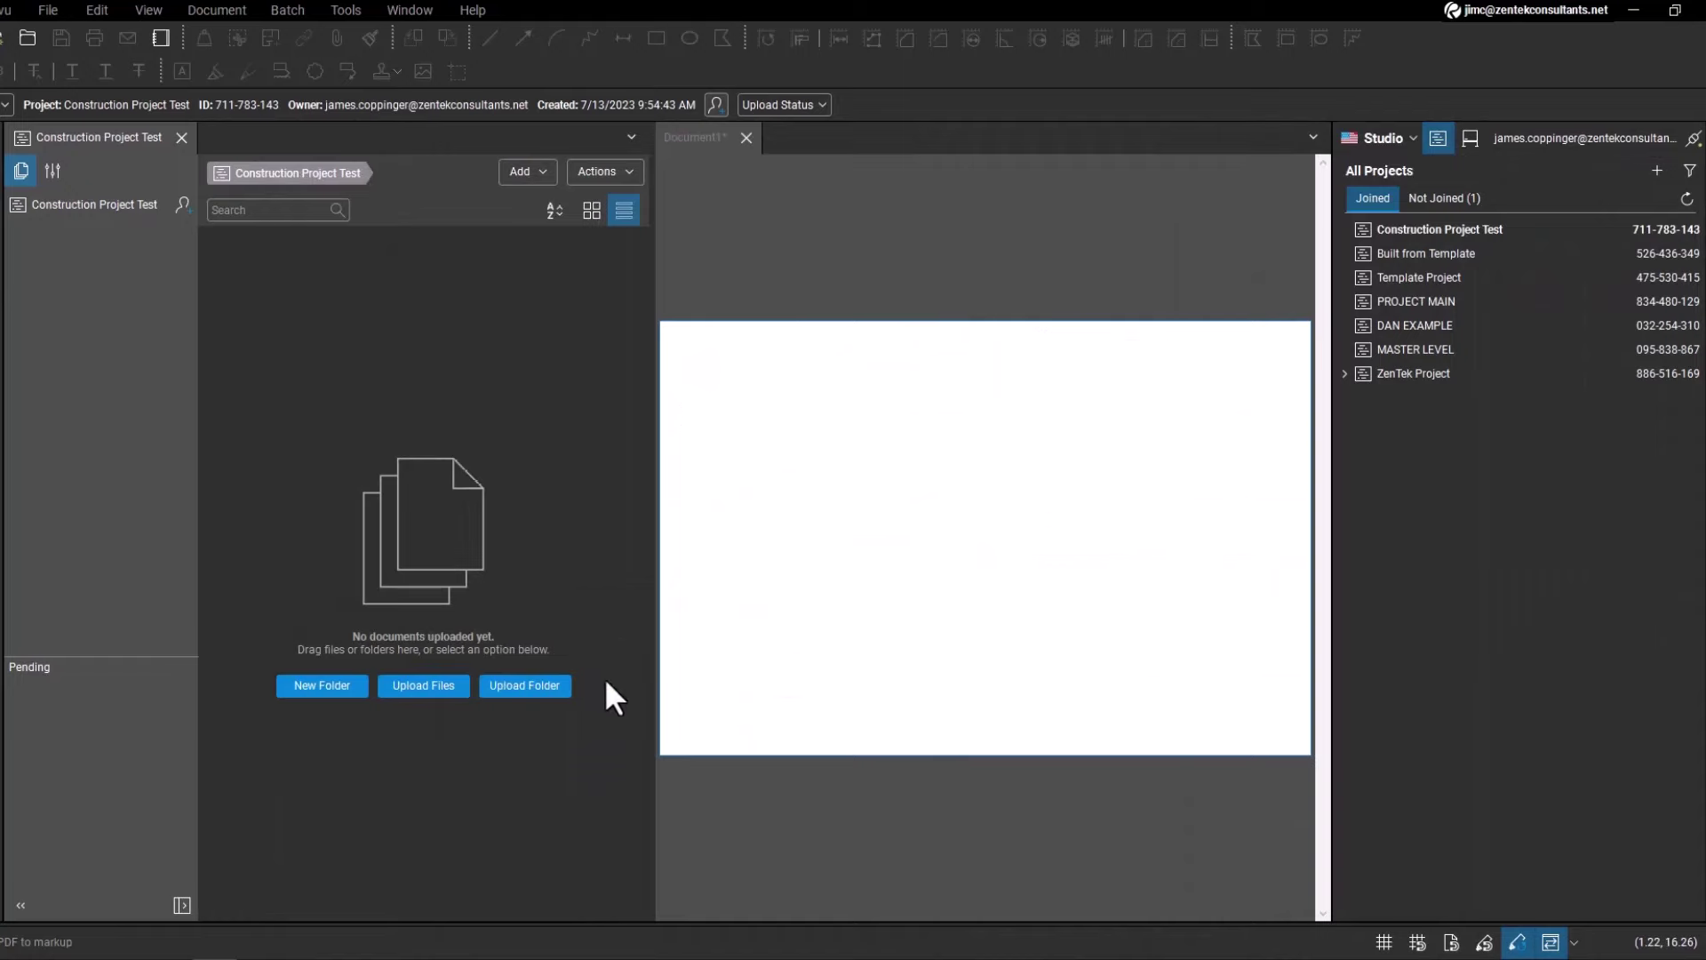
- Upload the Project Folder Structure folder and expand it to list subfolders Certified through Transmittals
left_click(539, 686)
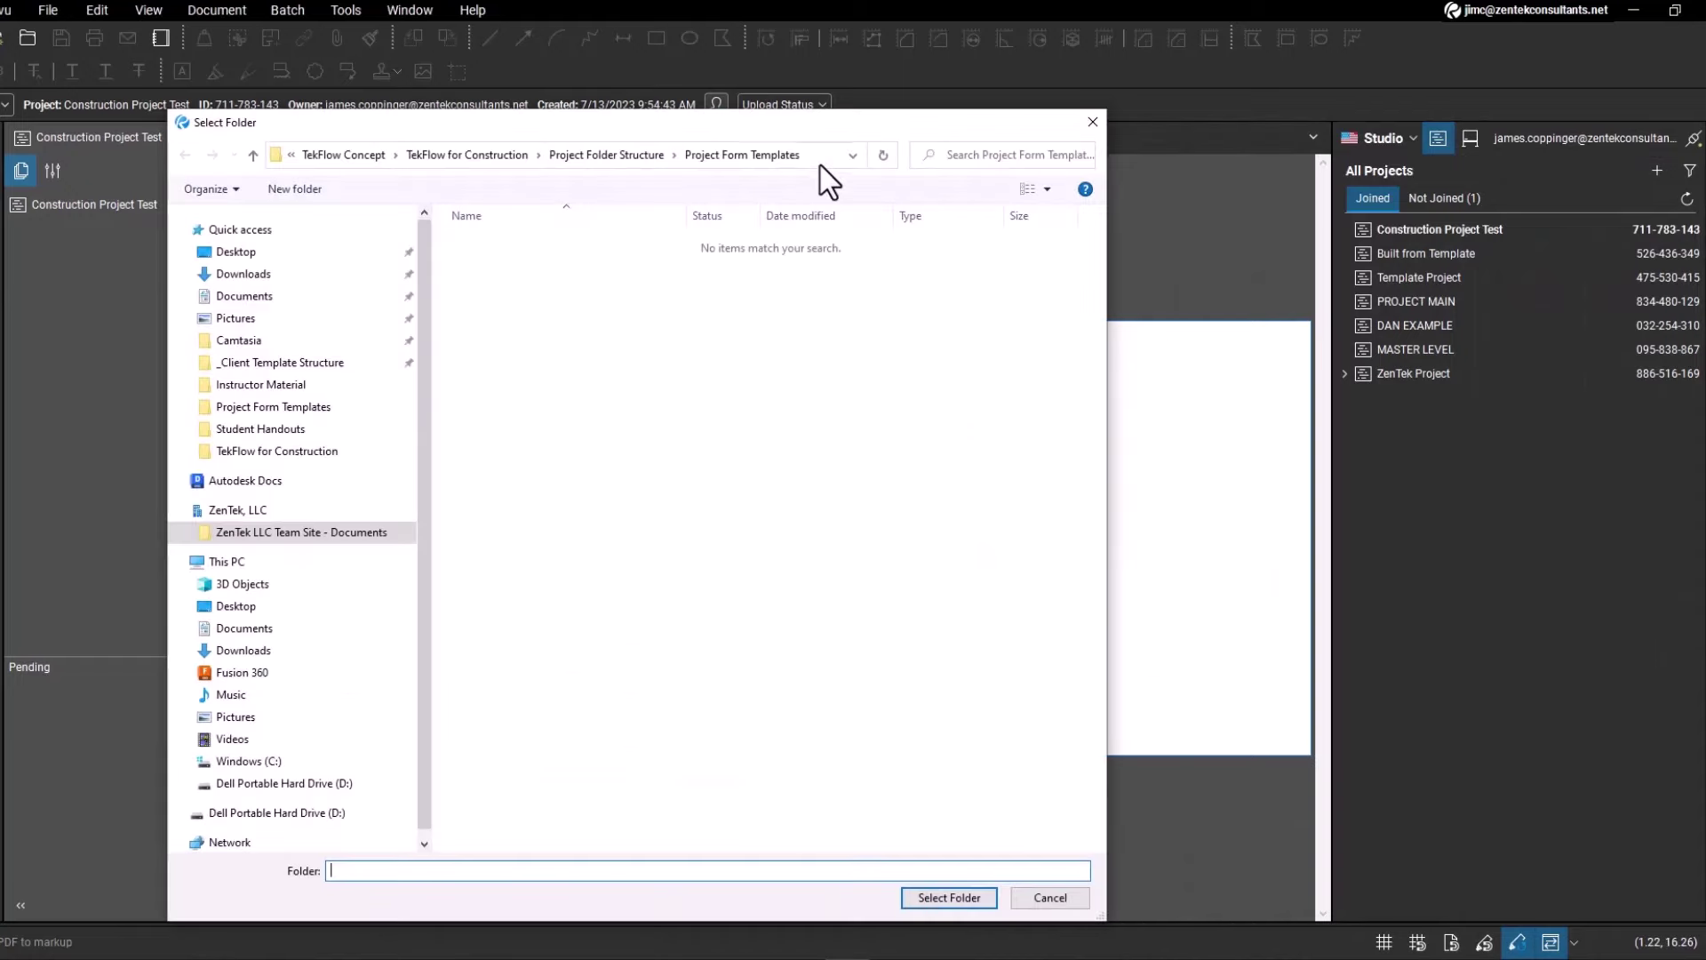
left_click(648, 154)
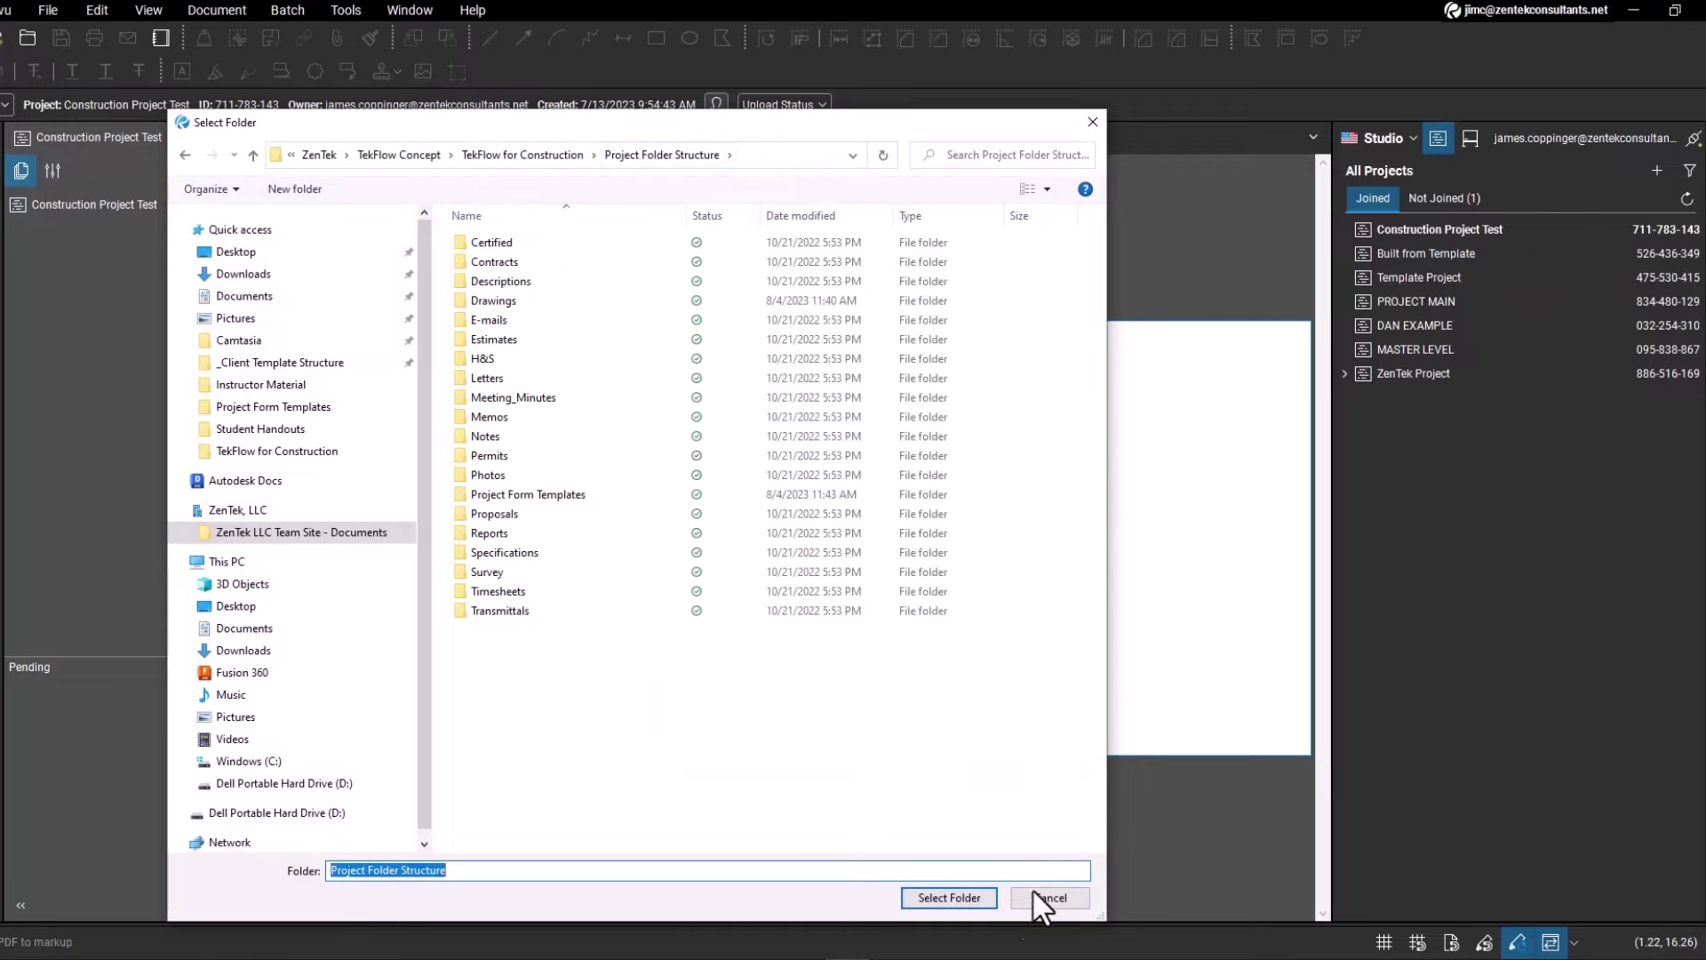
left_click(956, 896)
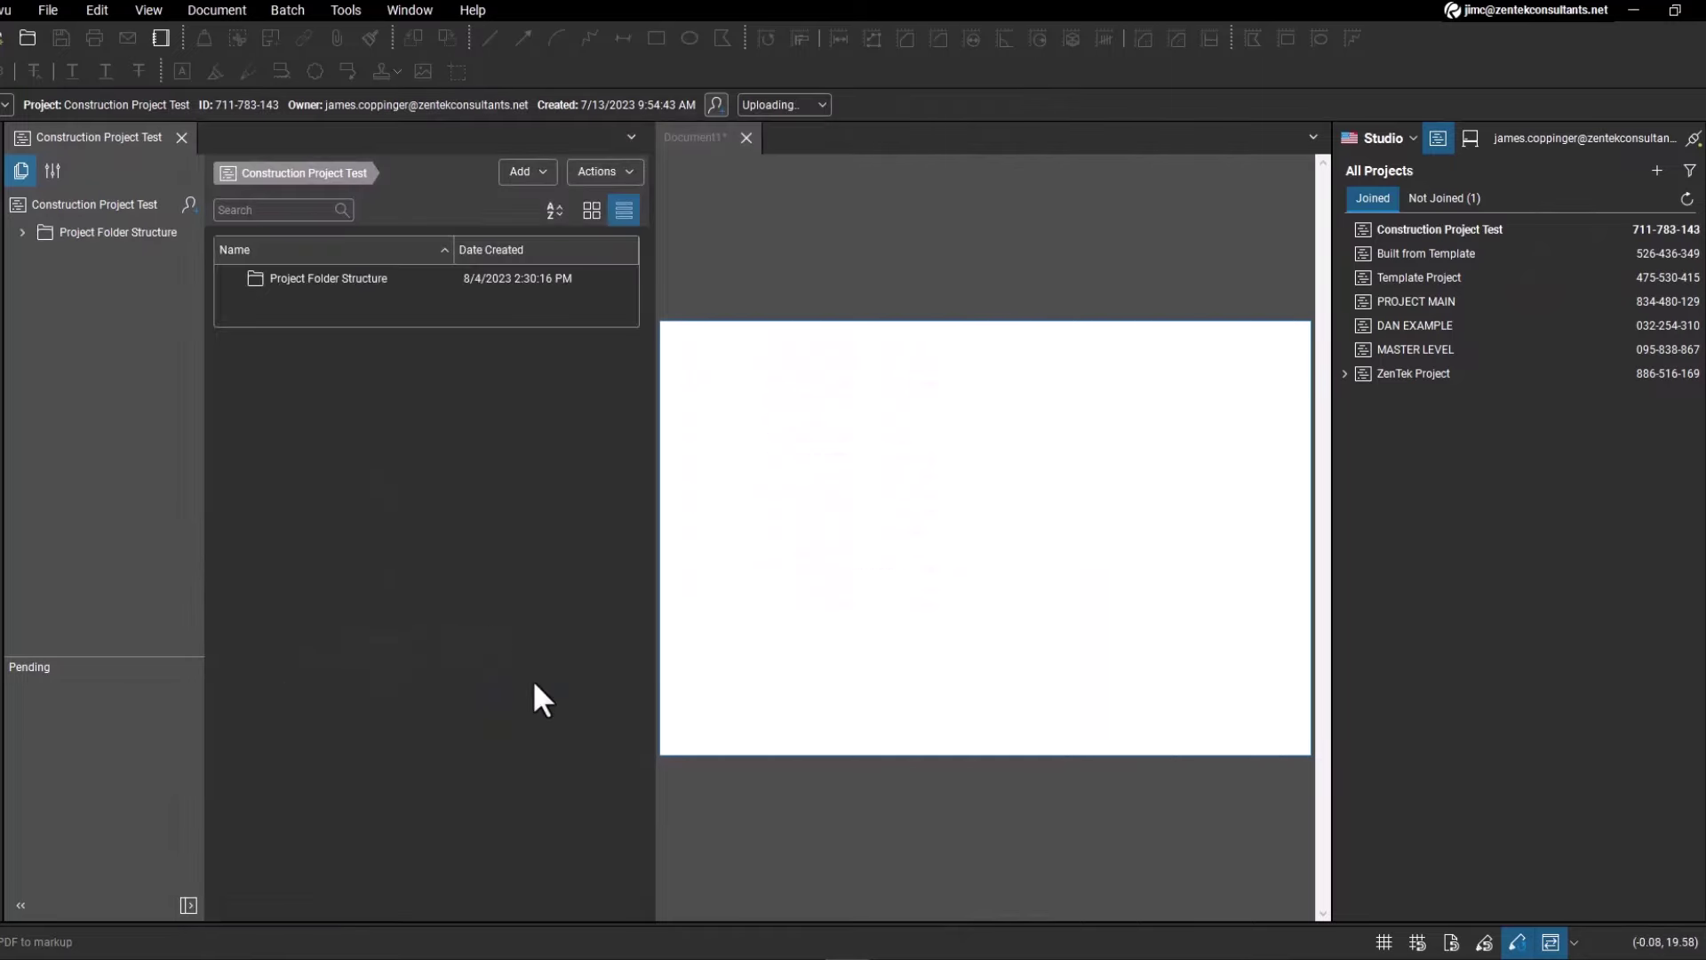
left_click(20, 231)
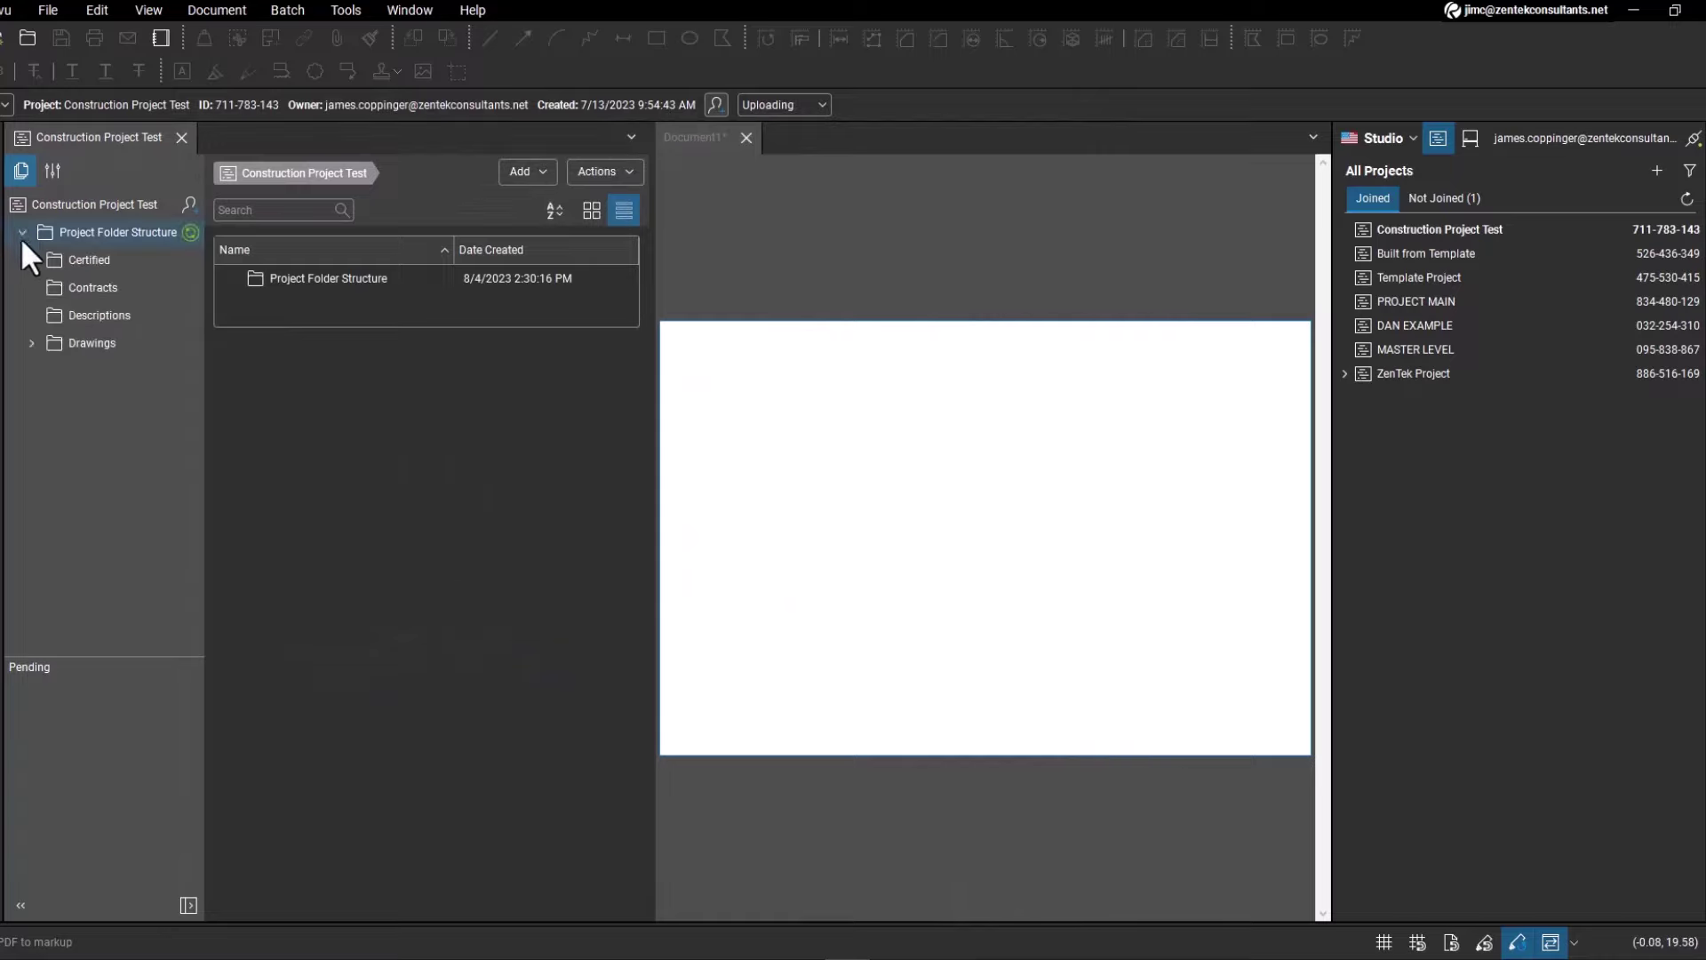
left_click(126, 238)
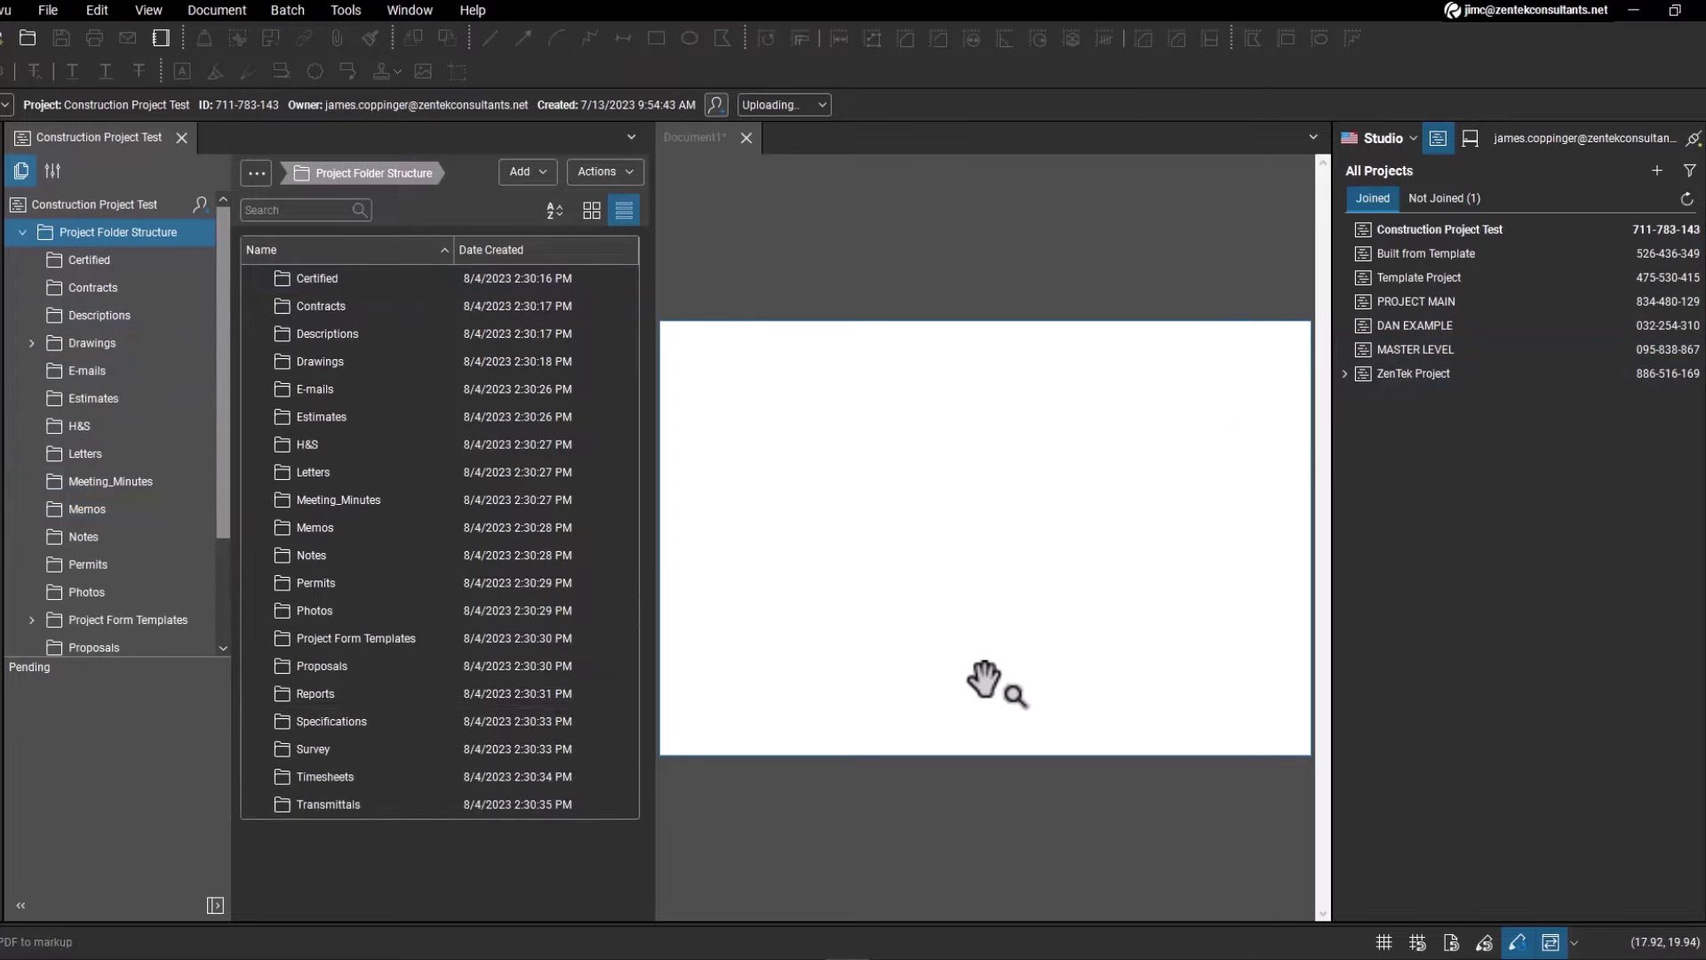
- Confirm Invoice, RFI and Submittal forms sit in Project Form Templates, then go to Procore Documents
left_click(99, 620)
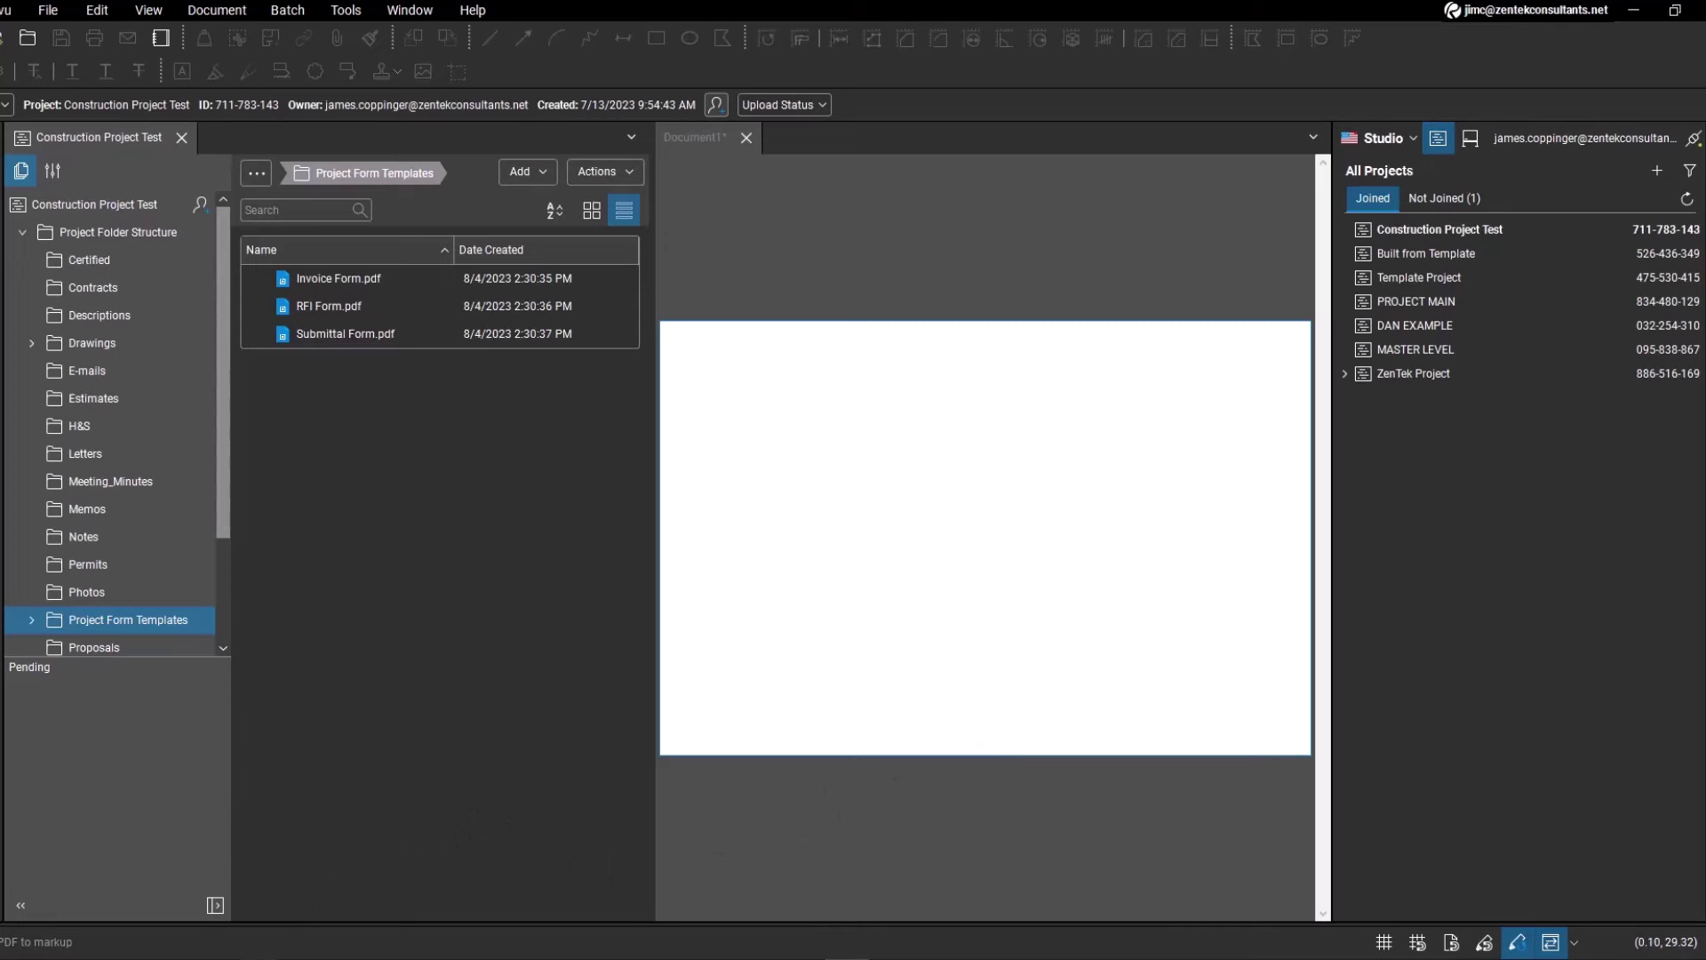
left_click(242, 929)
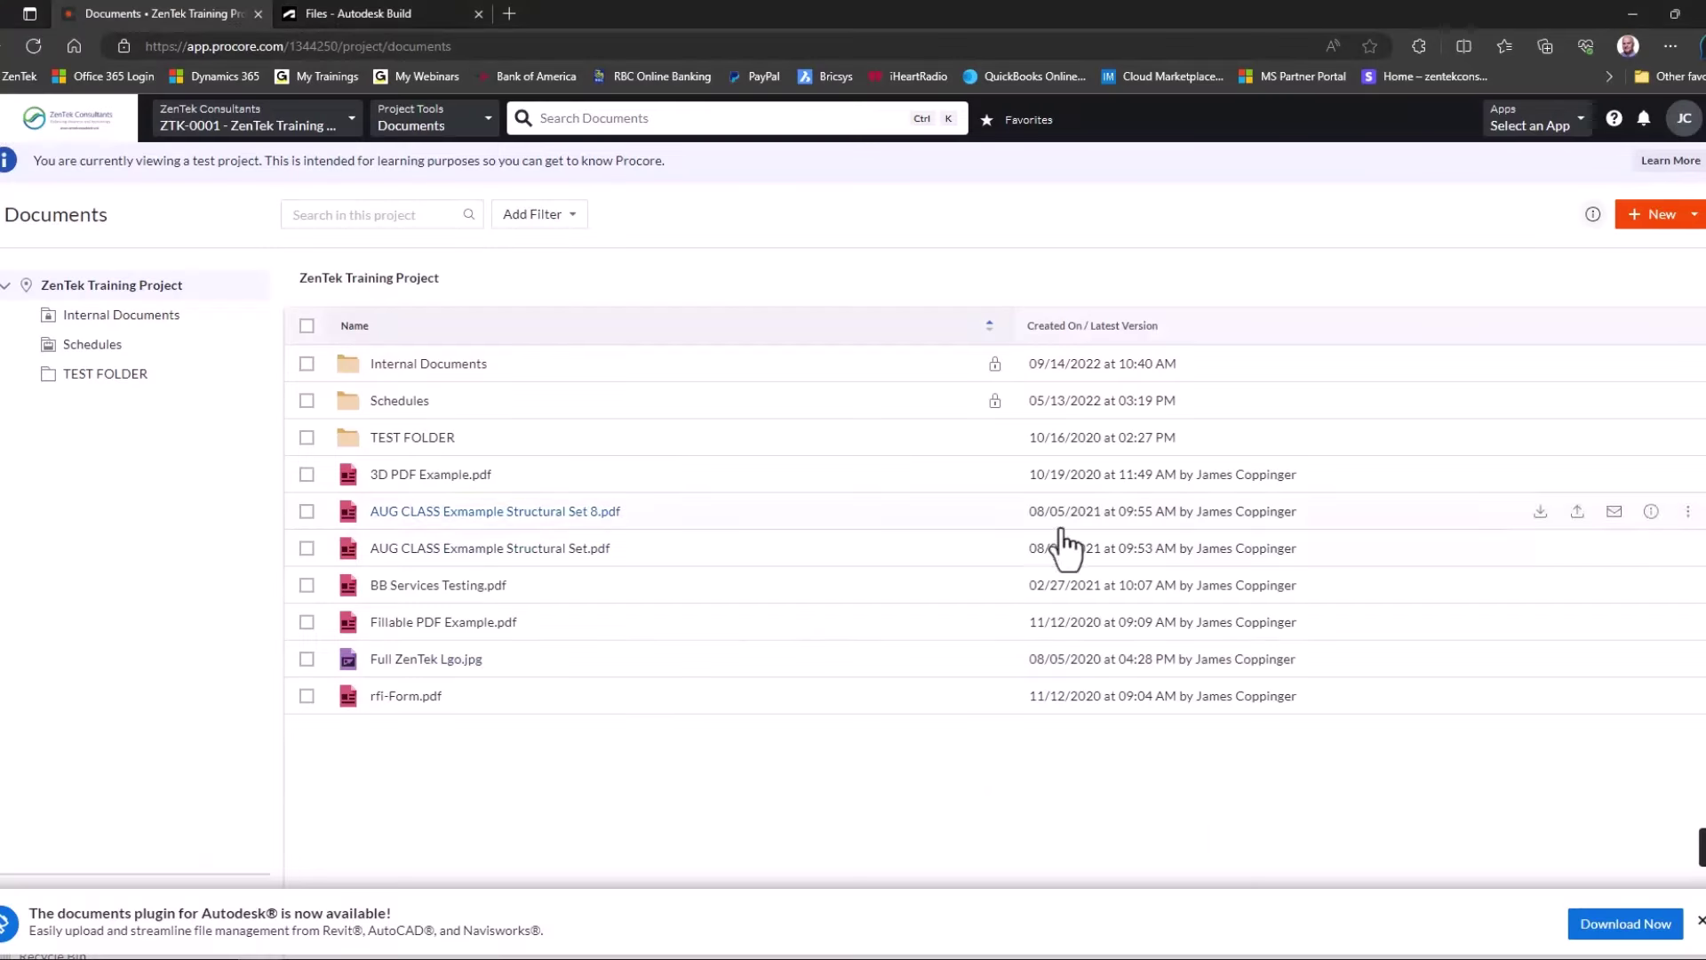
- Close the documents-plugin banner and choose New > Folder Upload
left_click(1700, 920)
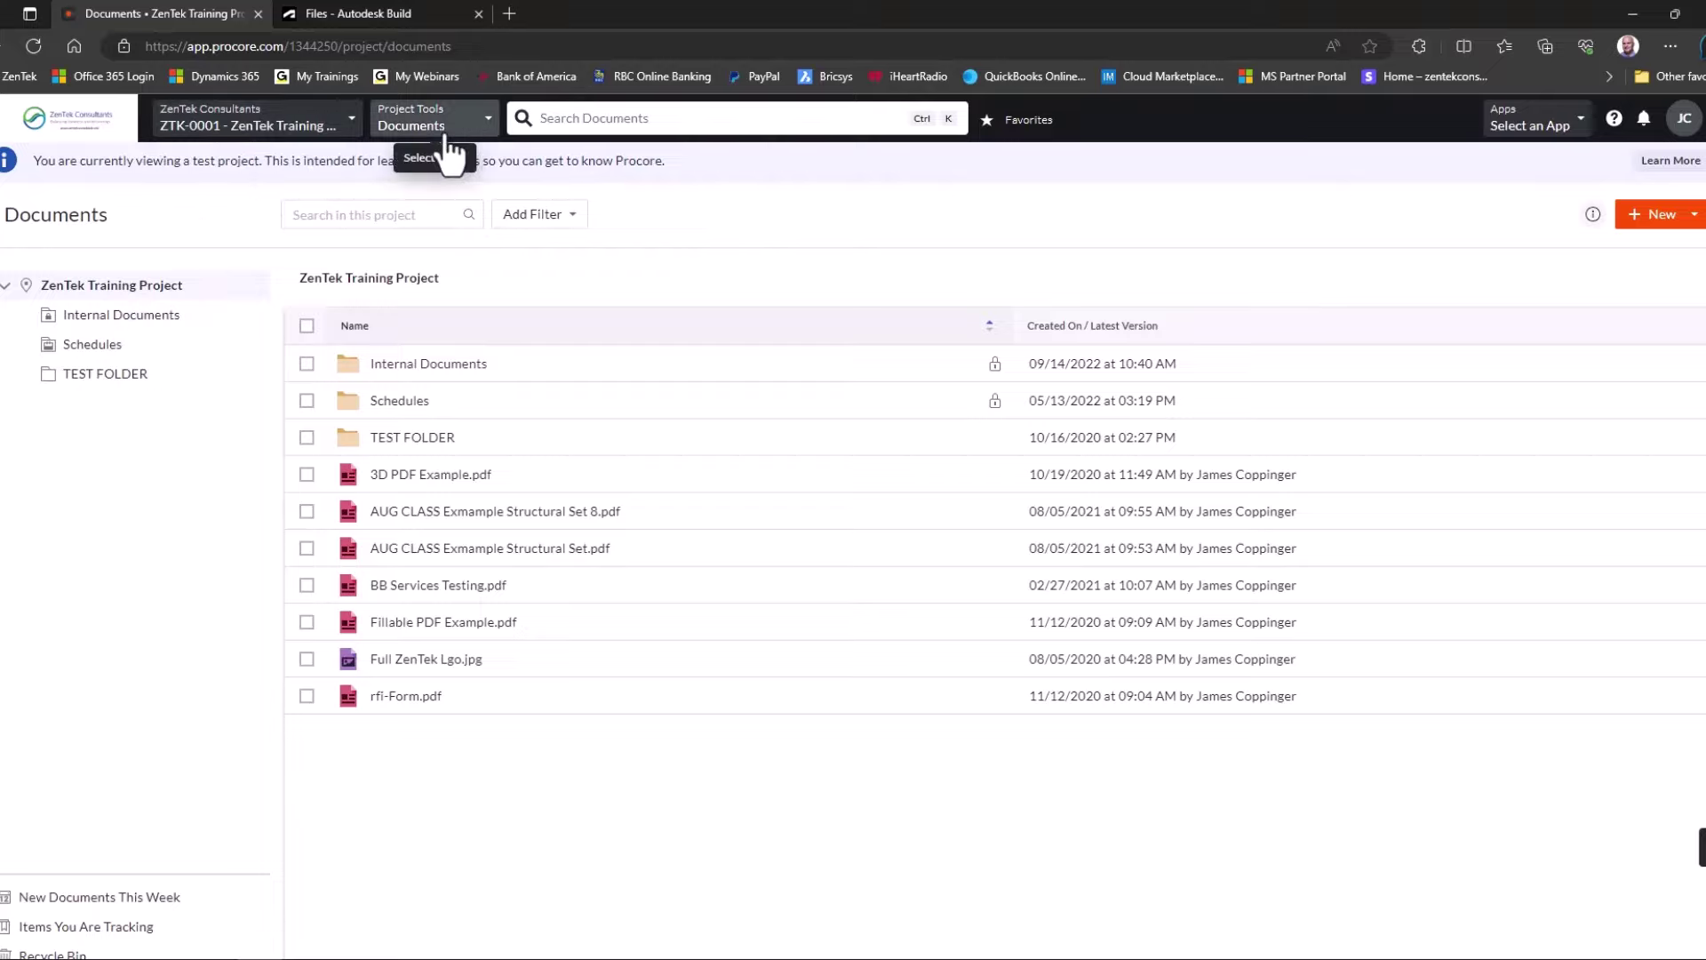
left_click(1694, 219)
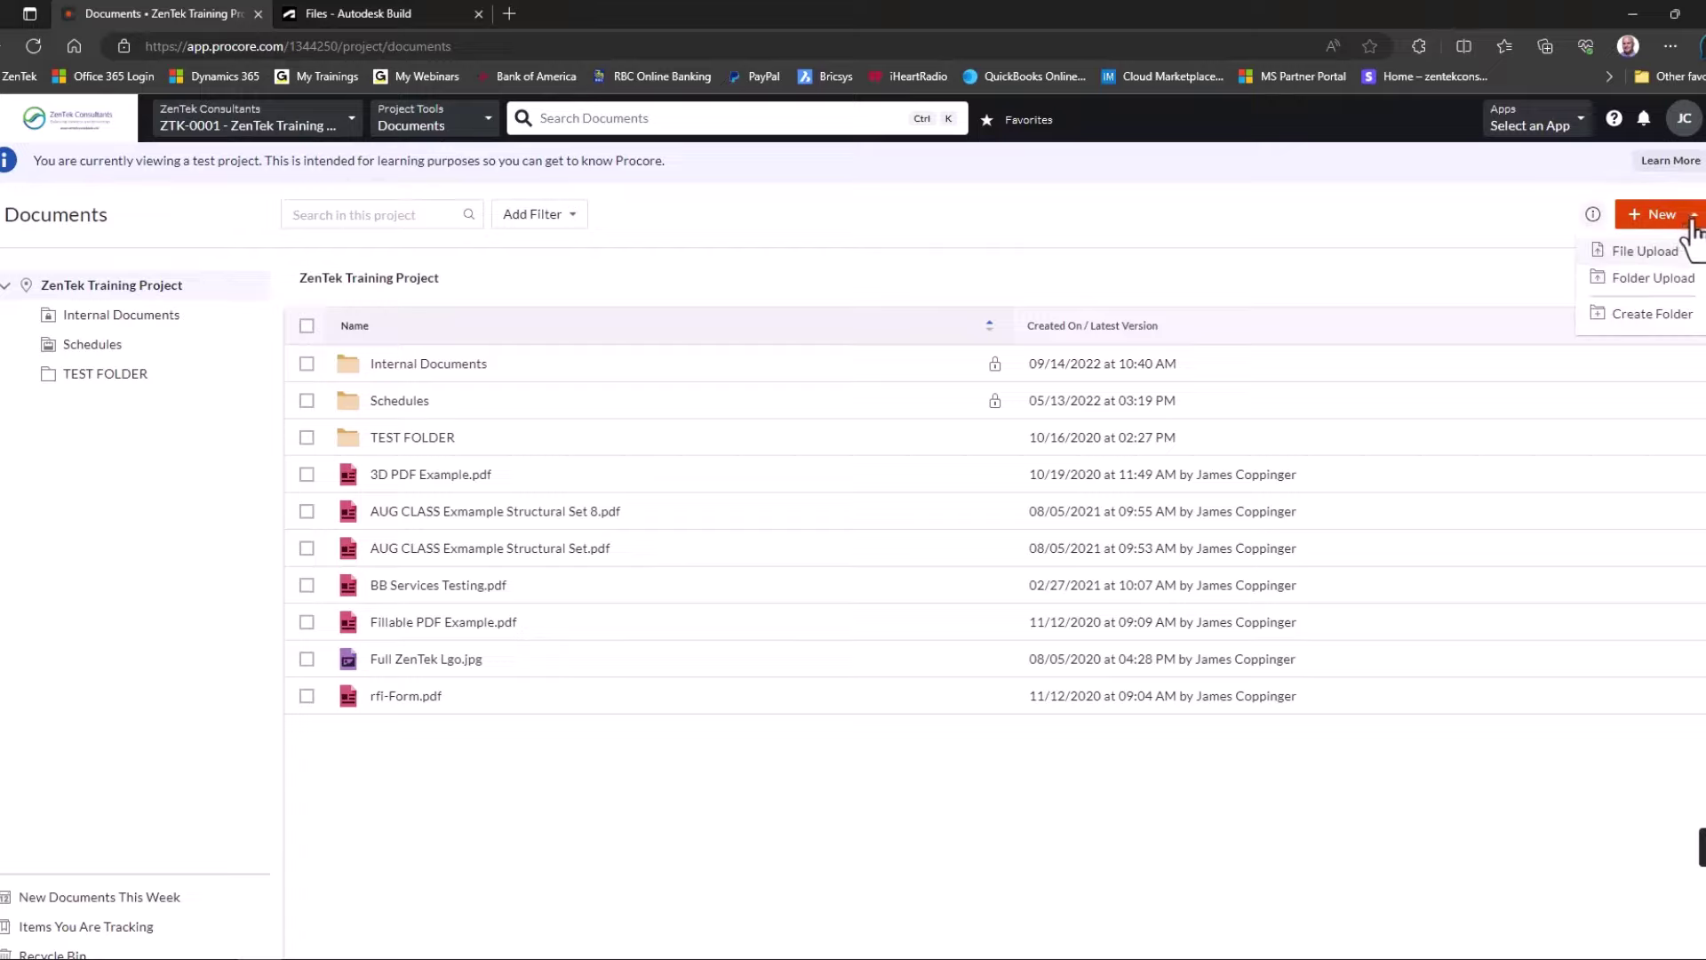
left_click(1641, 281)
- Pick Project Folder Structure under CAD Management for Civil 3D and confirm the upload
left_click_drag(632, 19, 707, 51)
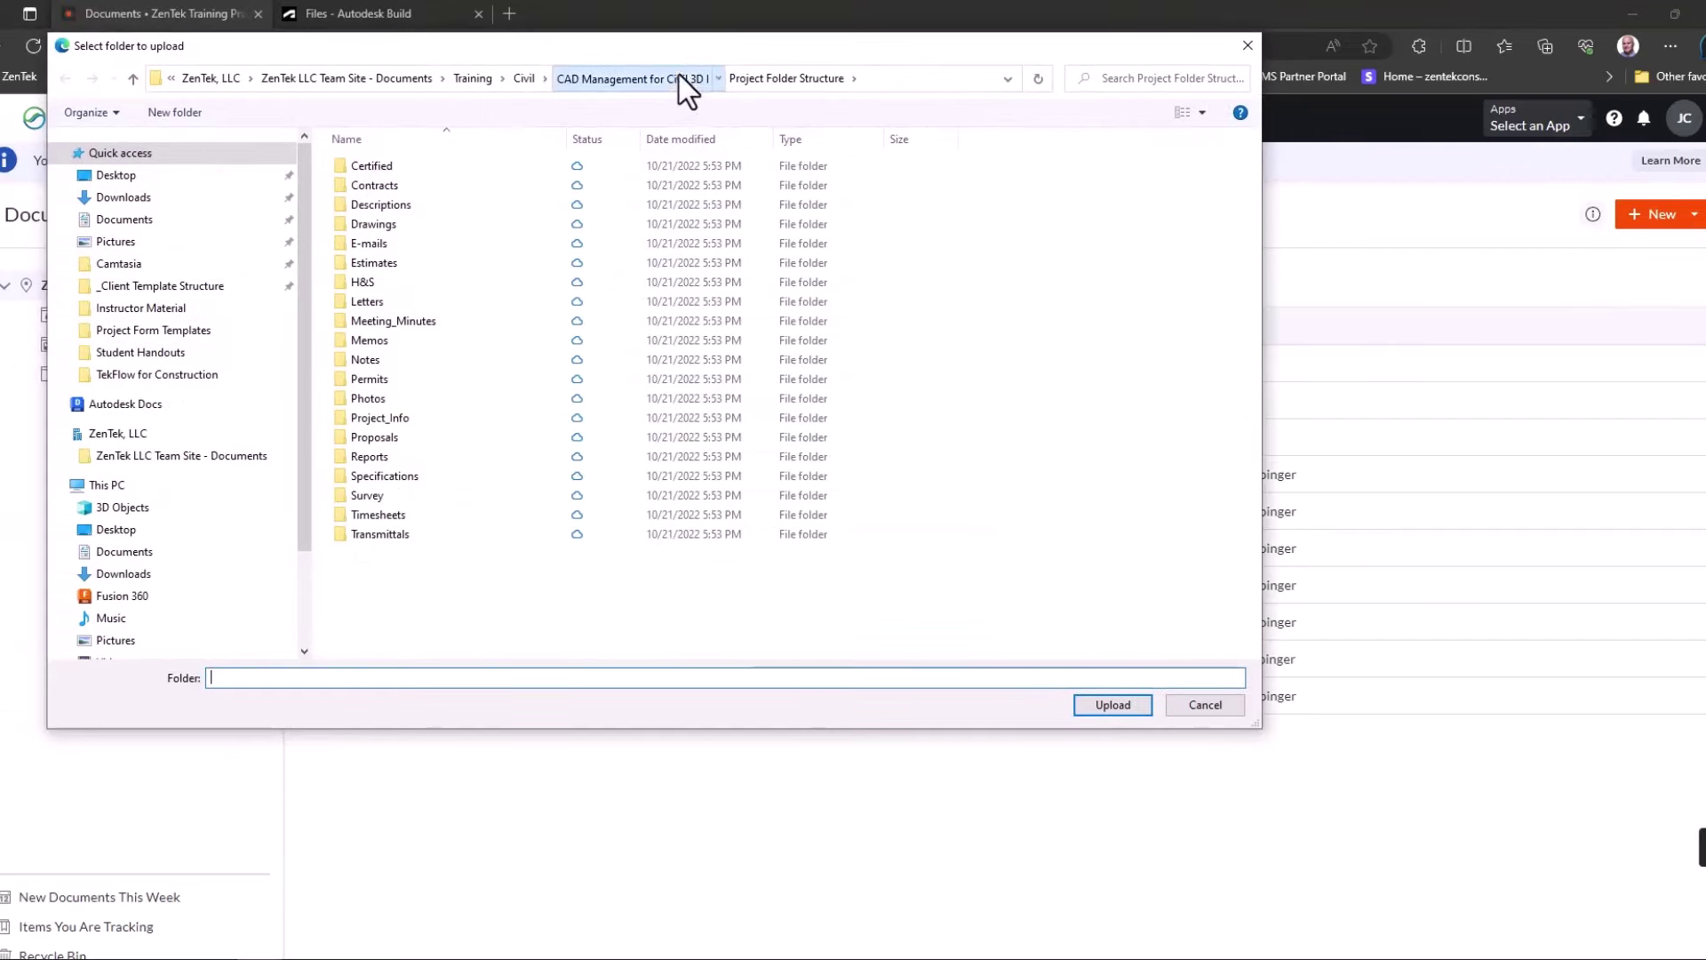
left_click(679, 74)
double_click(418, 245)
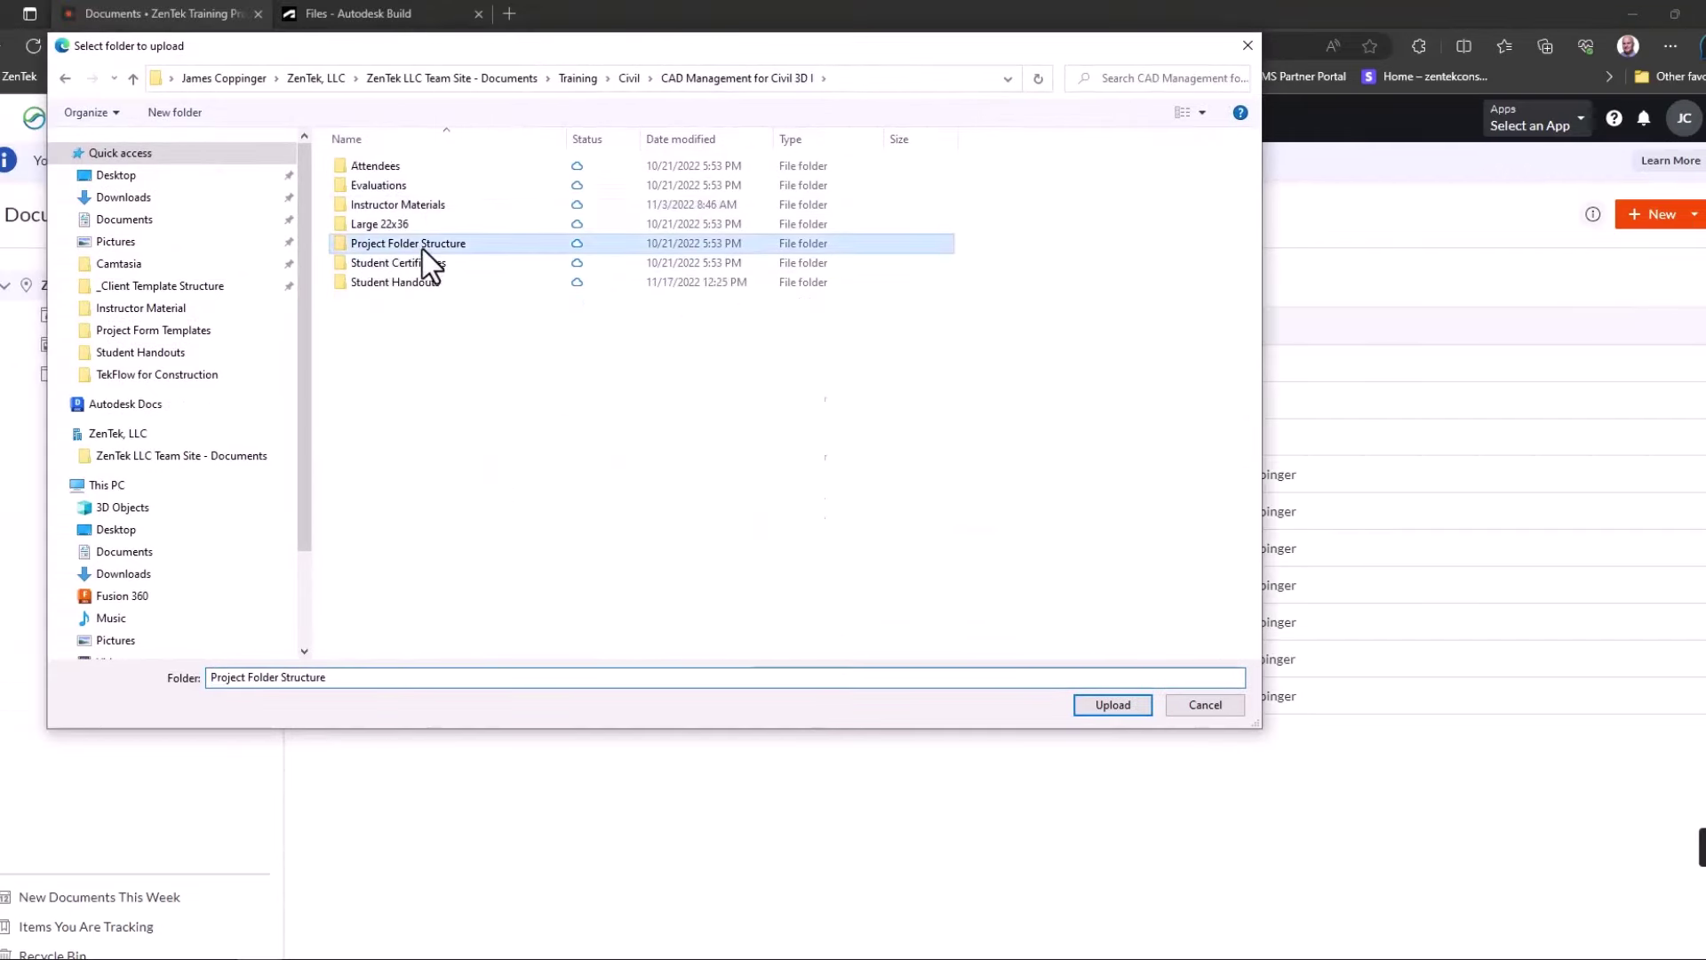
left_click(1121, 704)
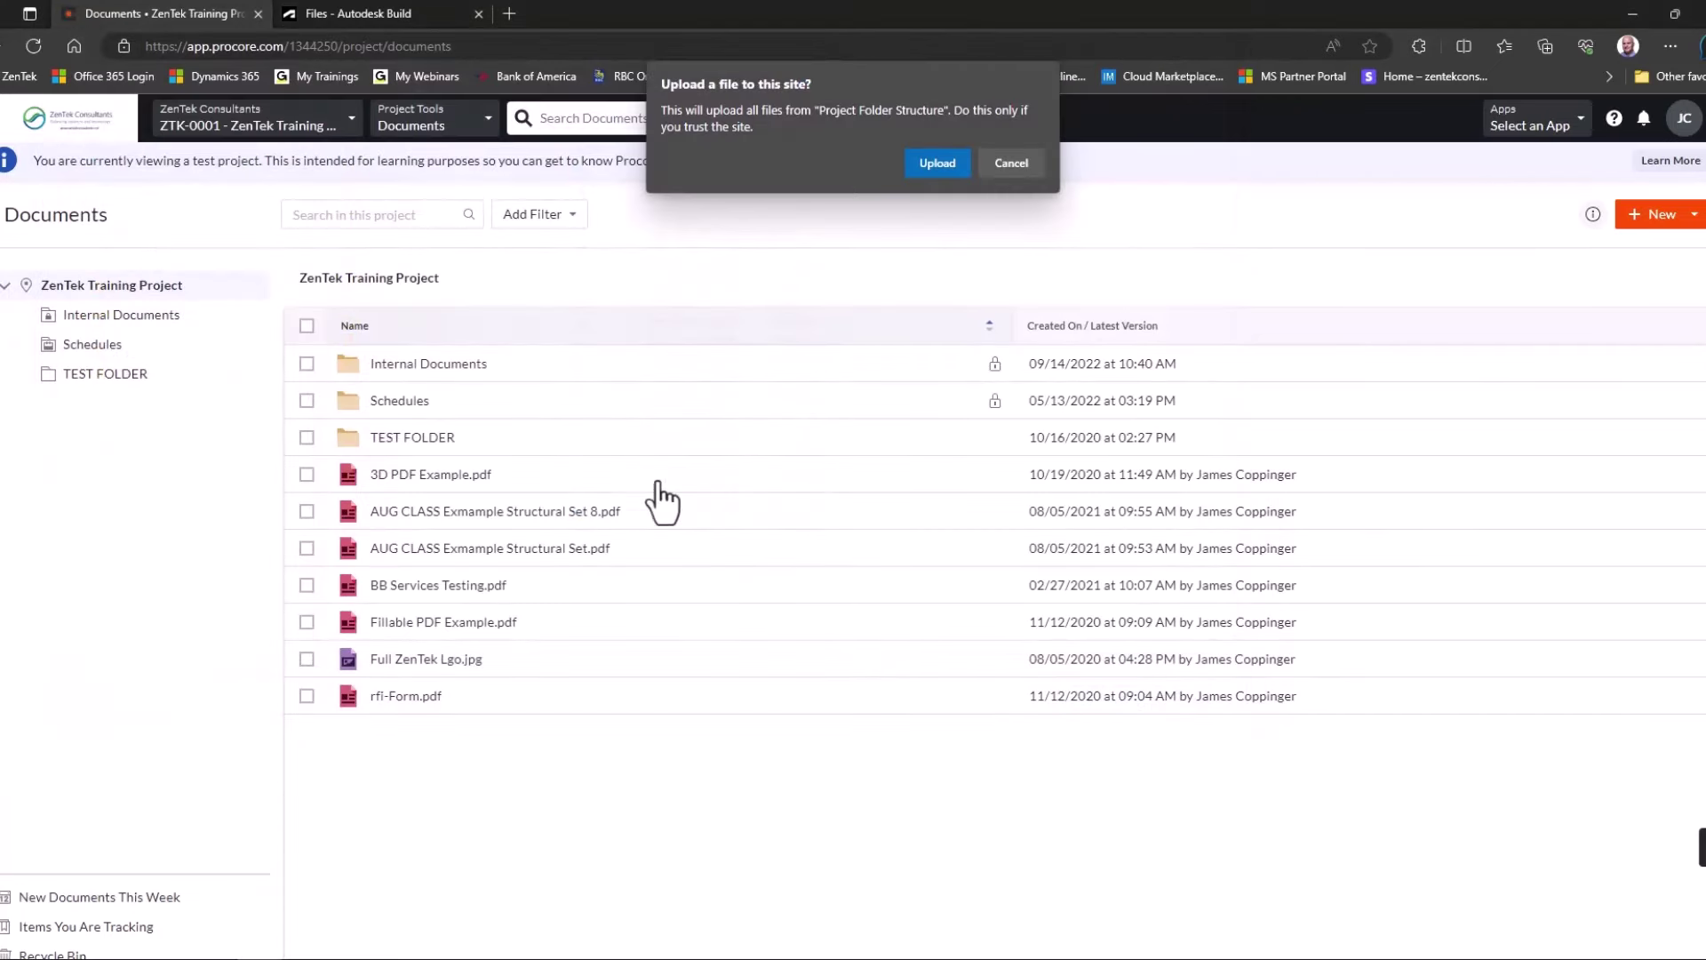
left_click(926, 166)
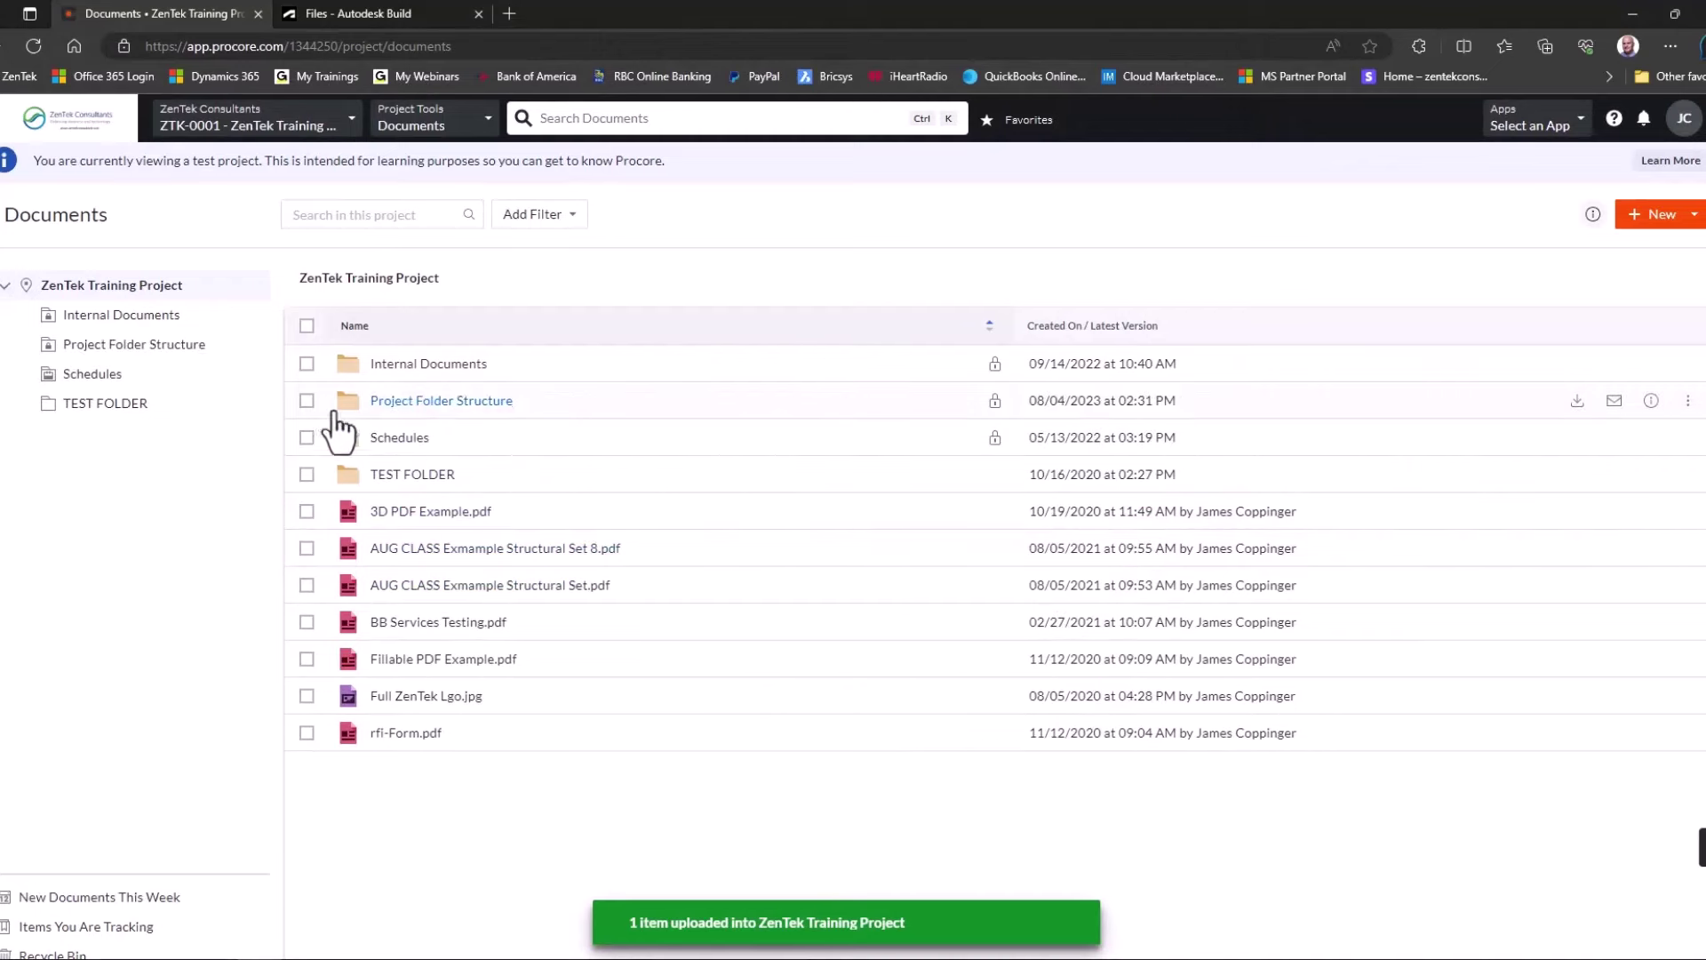
- Open the uploaded Project Folder Structure (only Prototype Directory.isf), then go to Autodesk Build Files
left_click(484, 407)
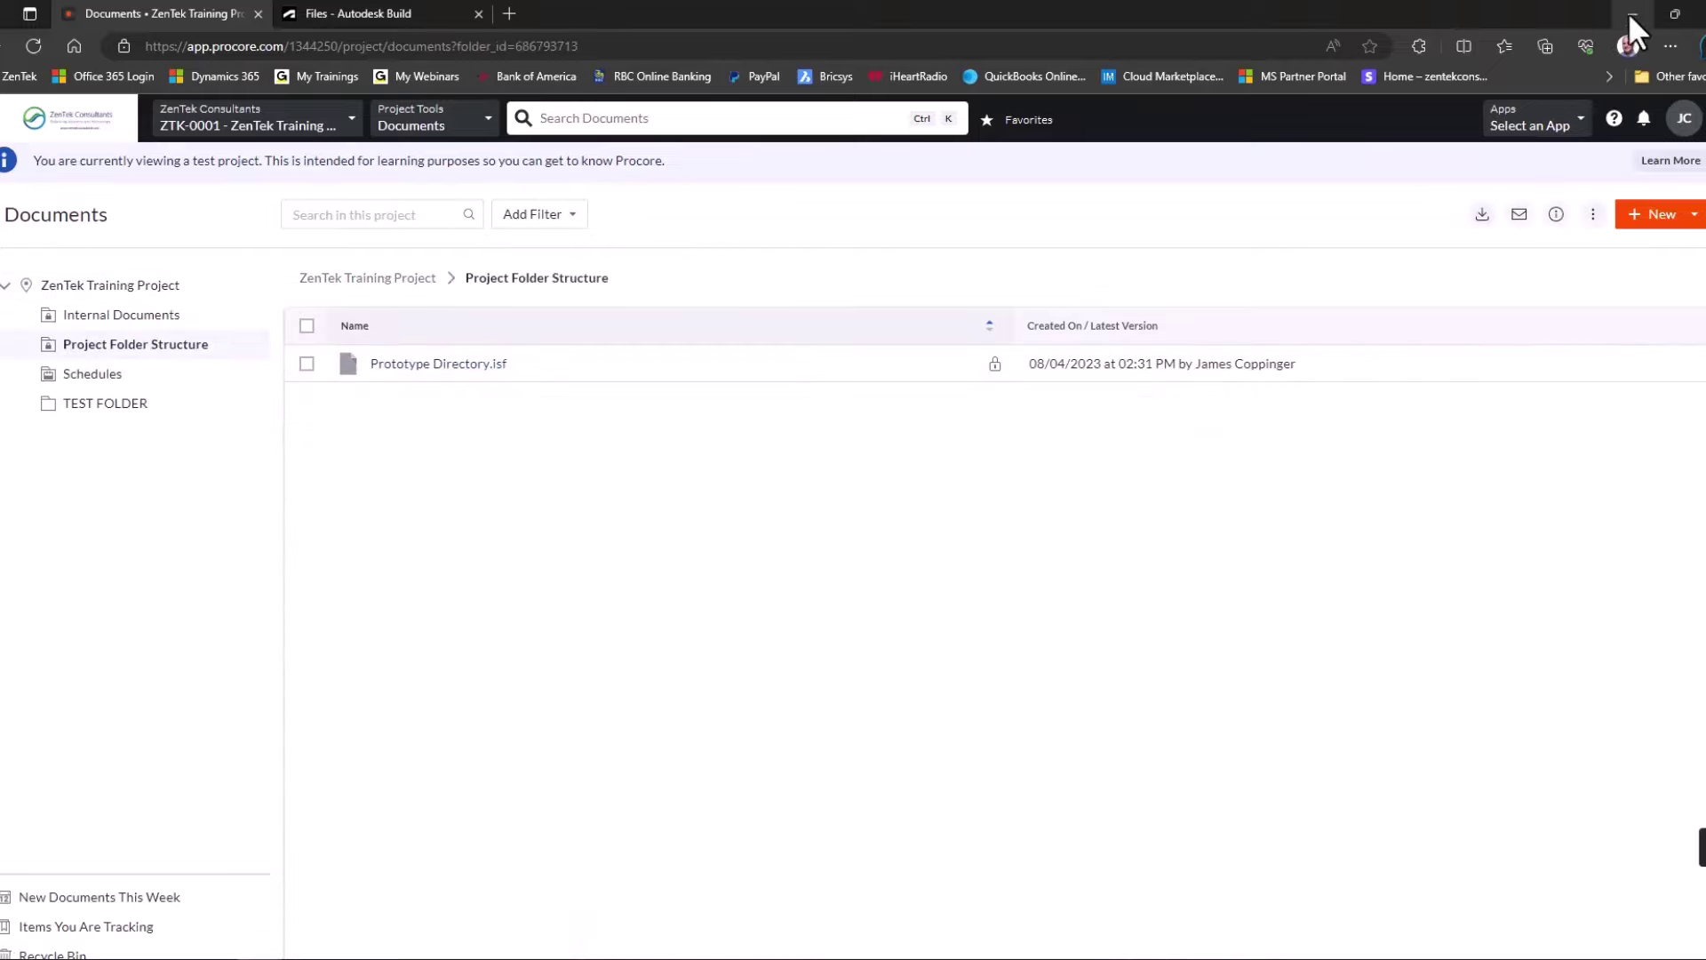
left_click(420, 13)
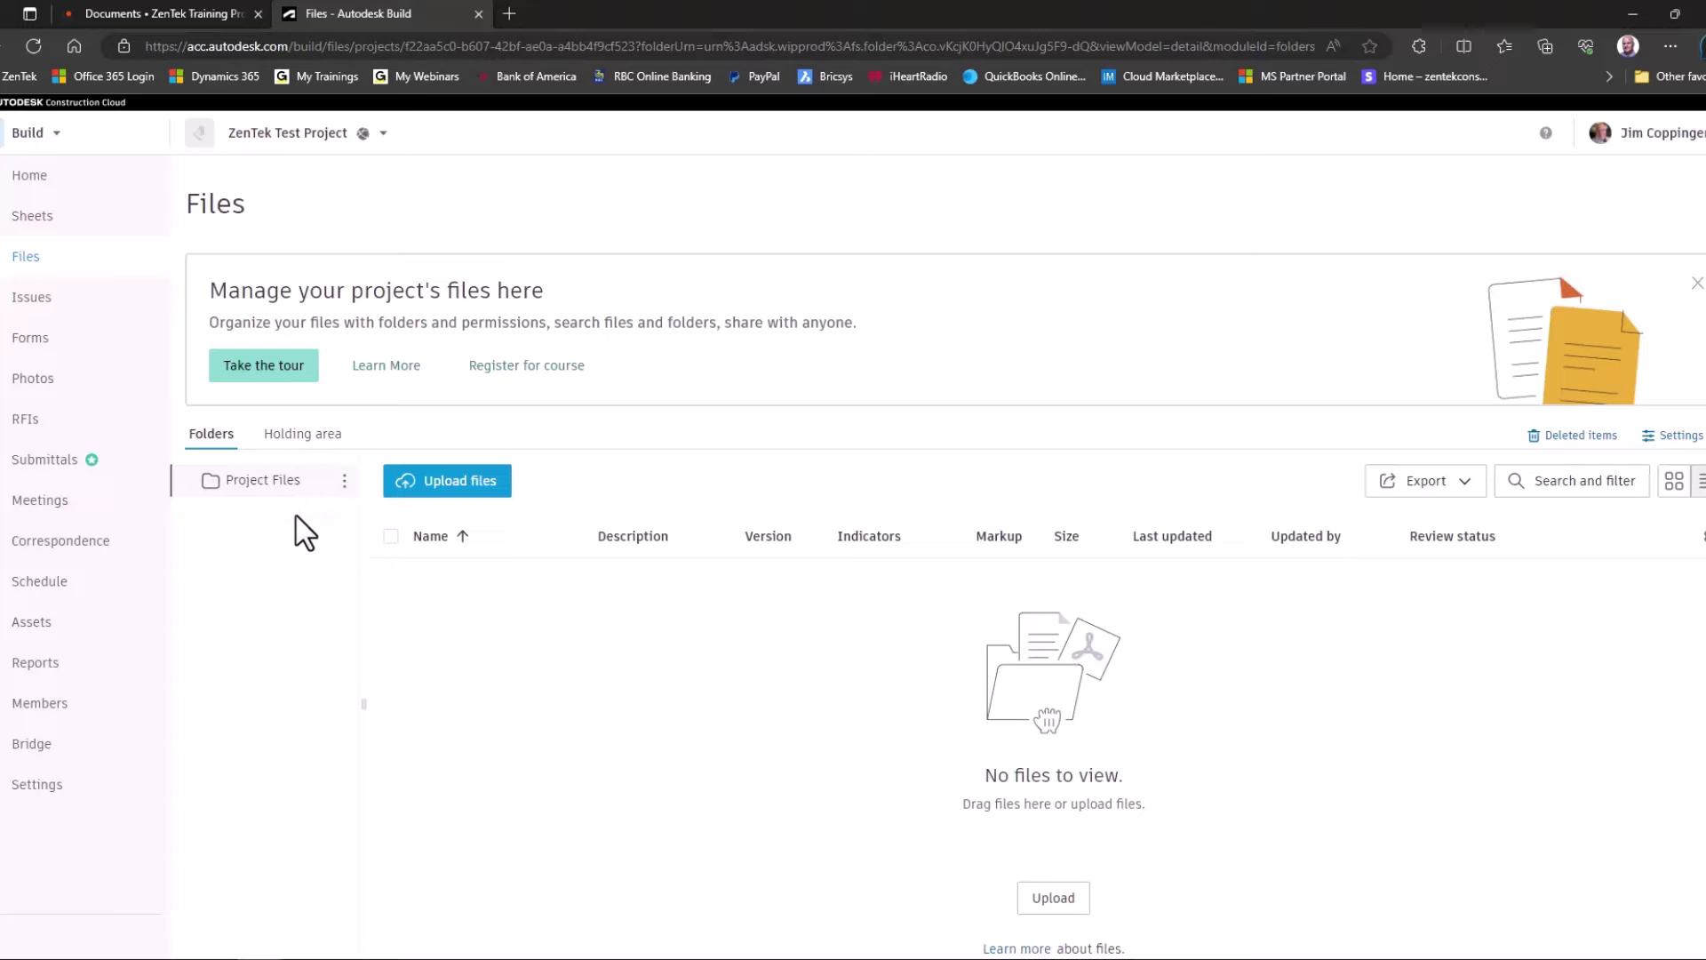
- Refresh the Files page and add a new subfolder under Project Files
left_click(44, 263)
left_click(343, 480)
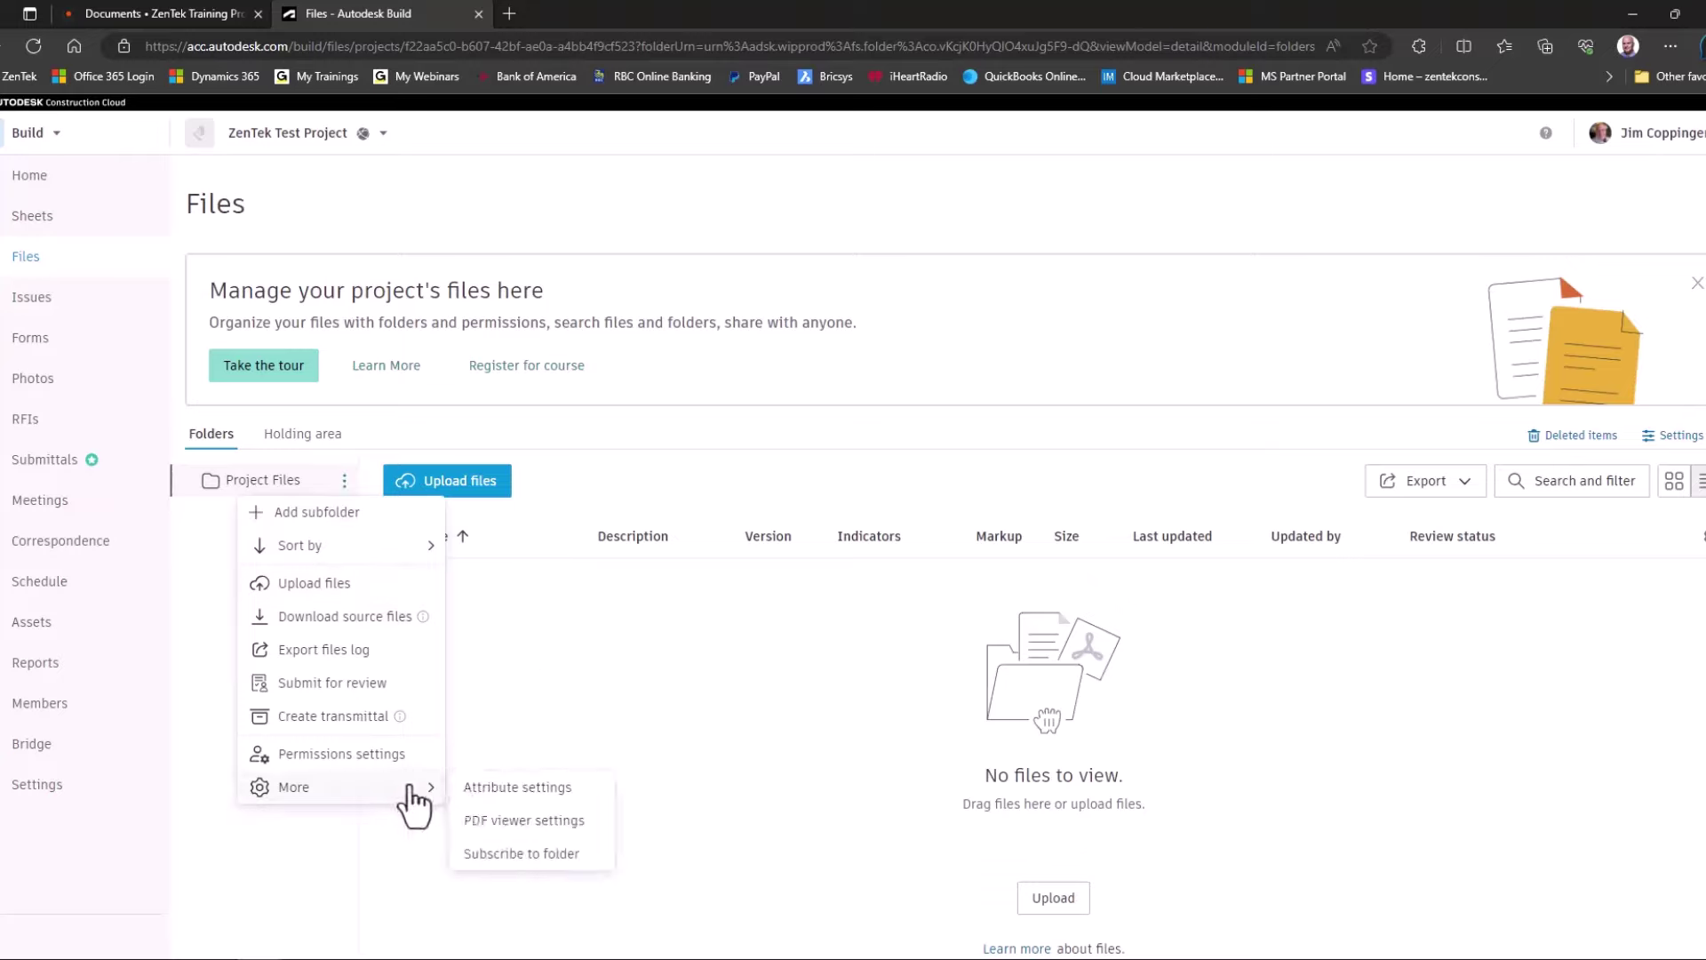
left_click(669, 688)
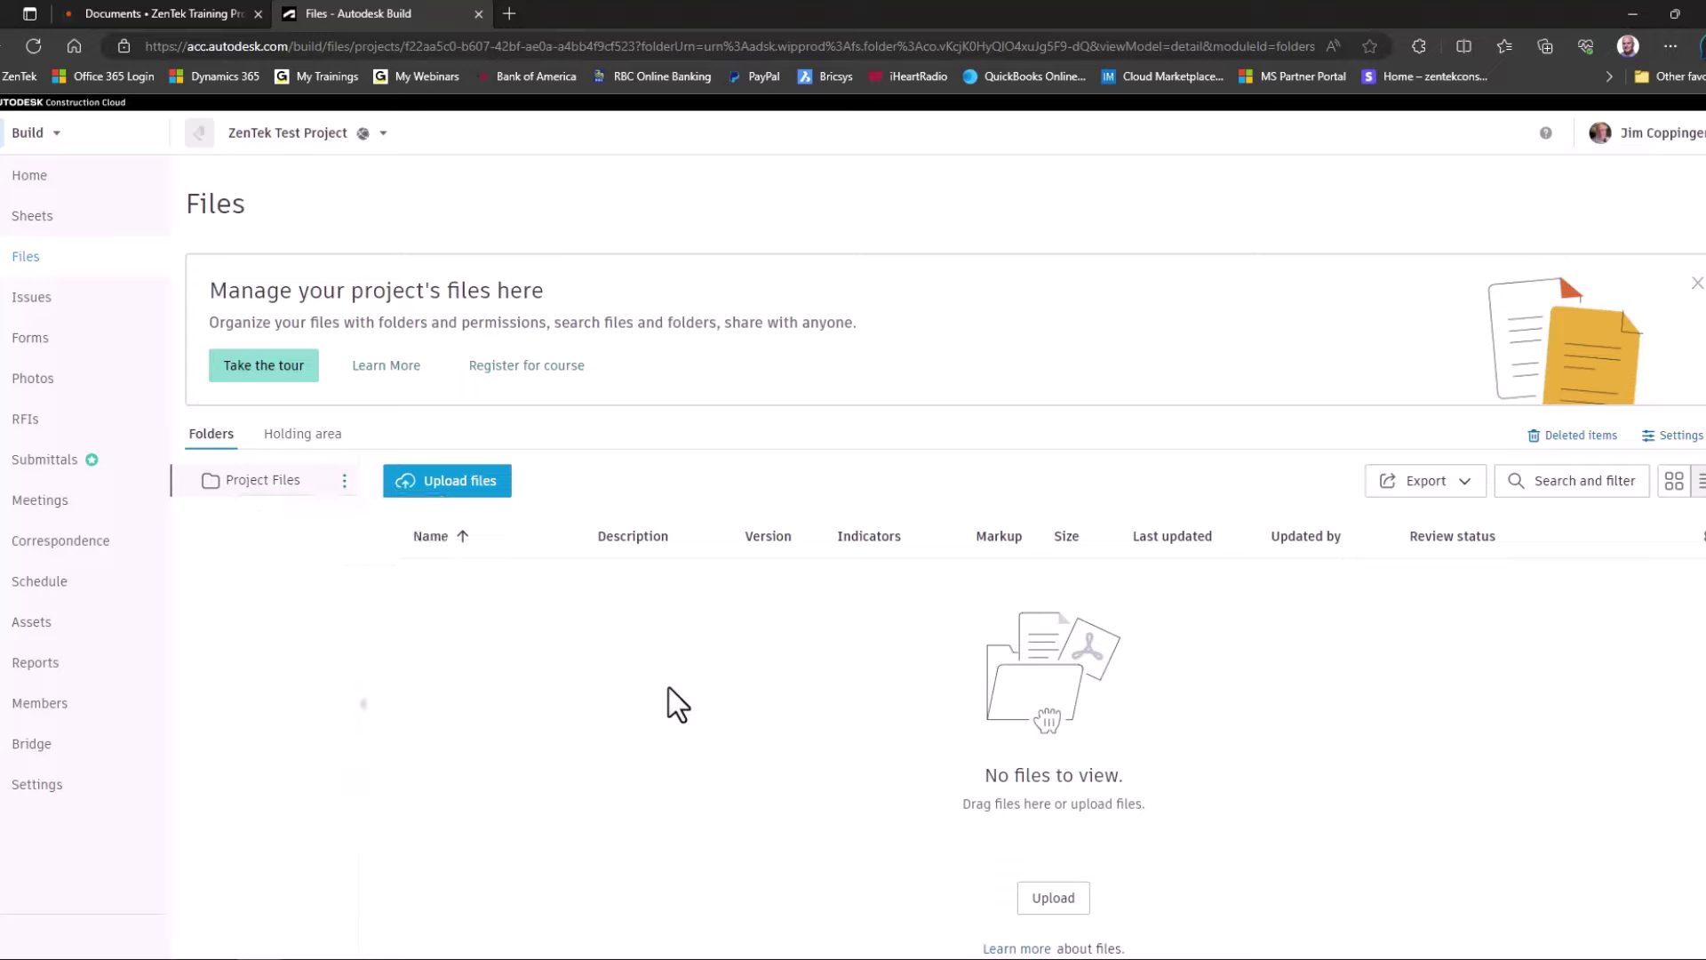
left_click(342, 481)
left_click(320, 515)
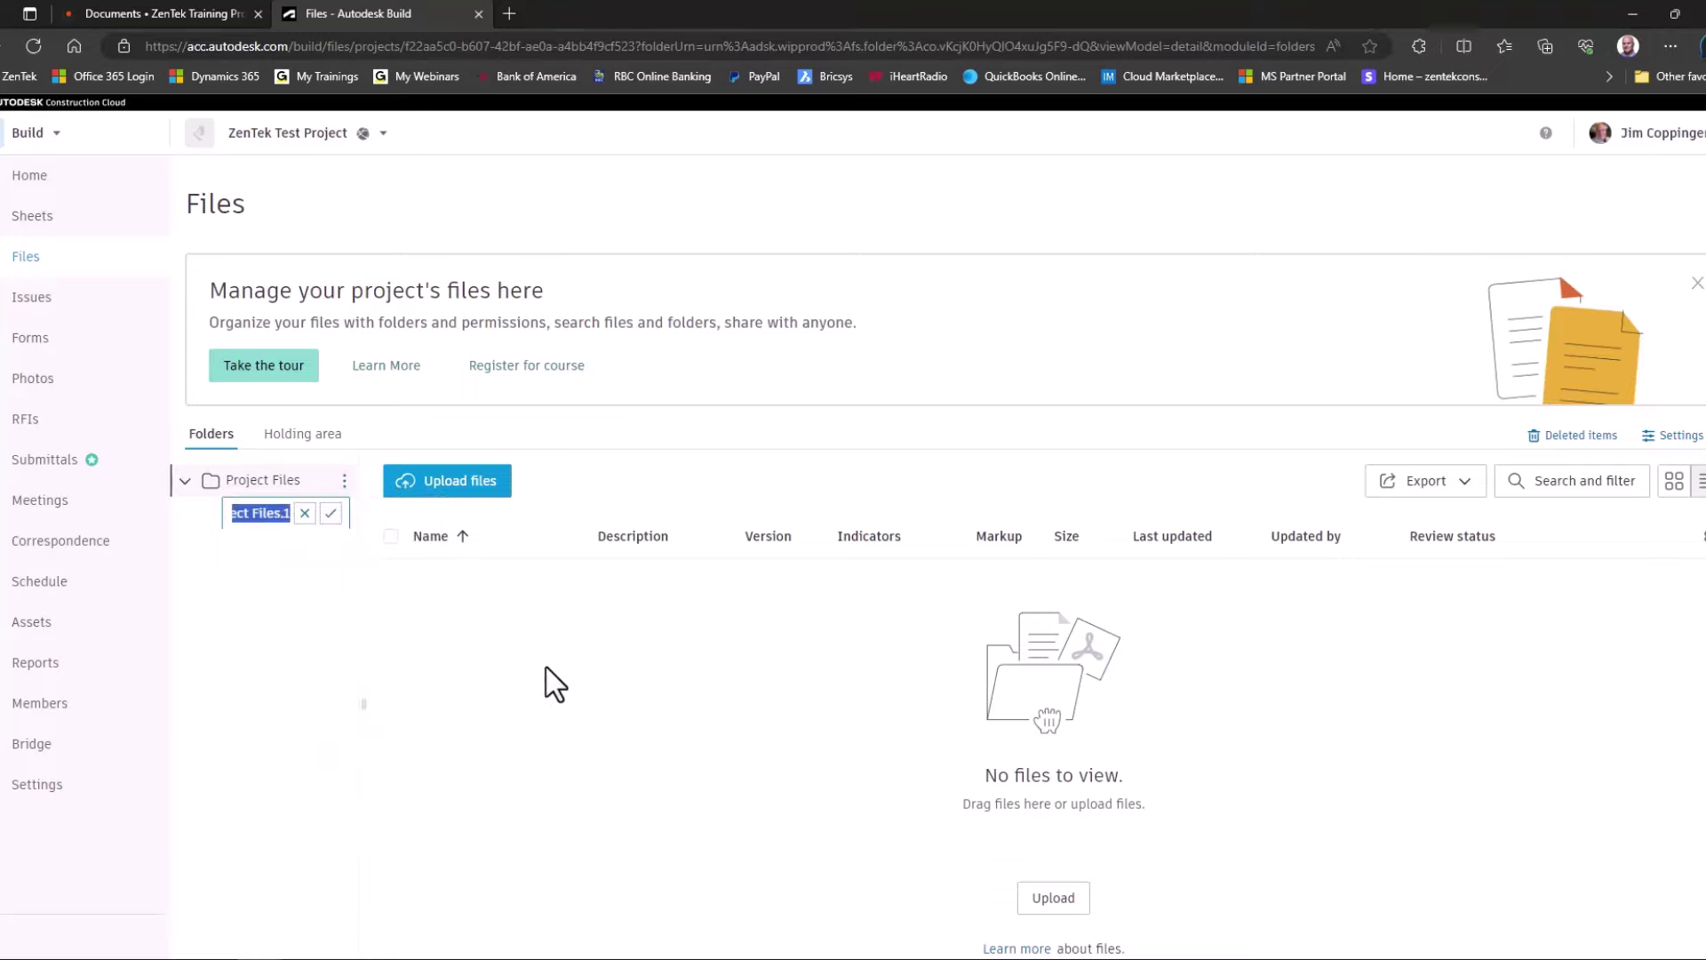
- Cancel the Project Files upload and bring the local Project Folder Structure folder forward
left_click(1054, 899)
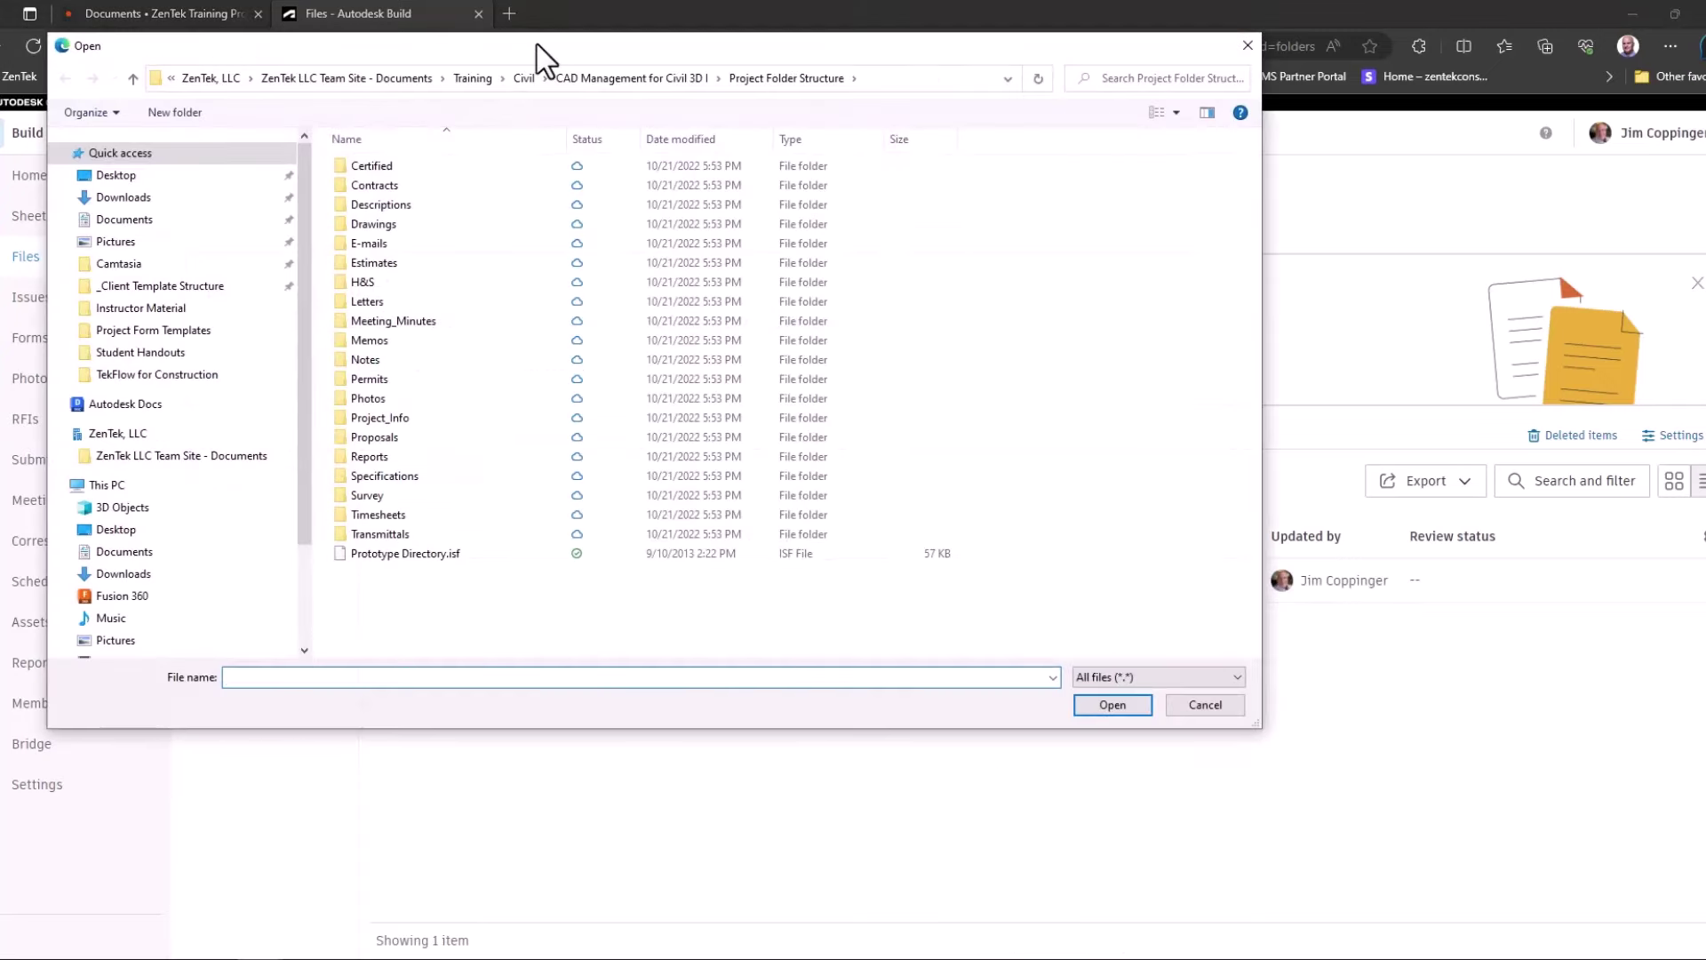
left_click_drag(537, 45, 751, 127)
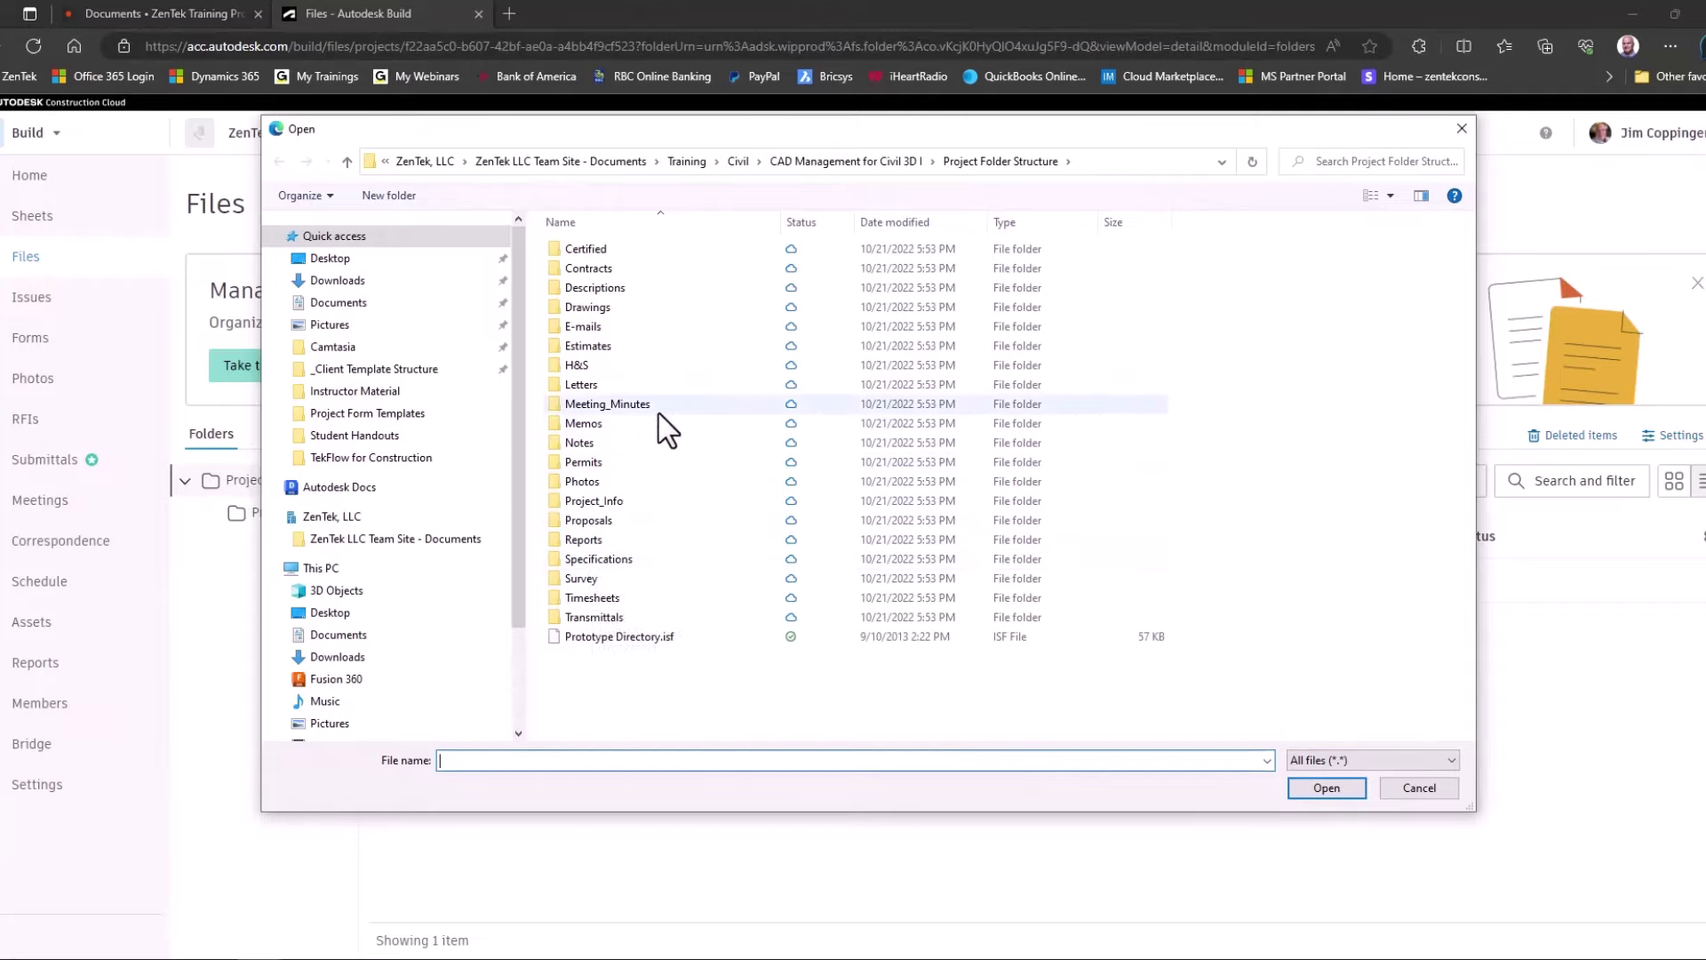
left_click(1420, 788)
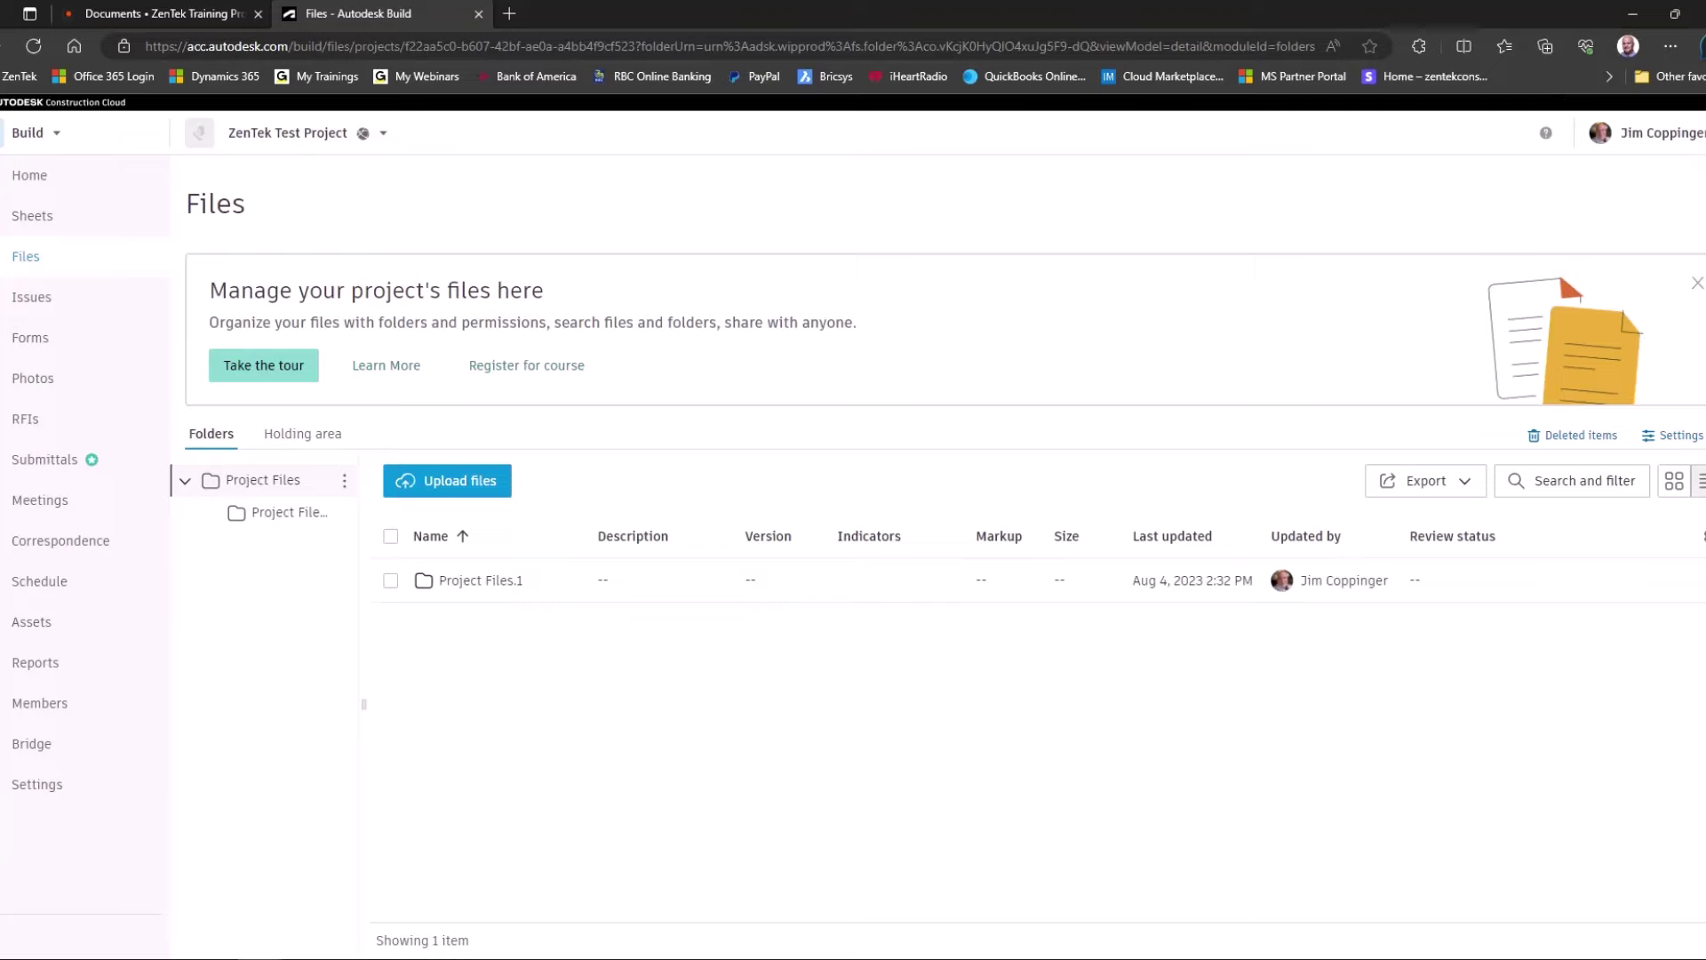
key("alt+Tab")
- Check Procore's Documents page, then return to Bluebeam Revu's Project Form Templates view
left_click_drag(749, 112, 679, 121)
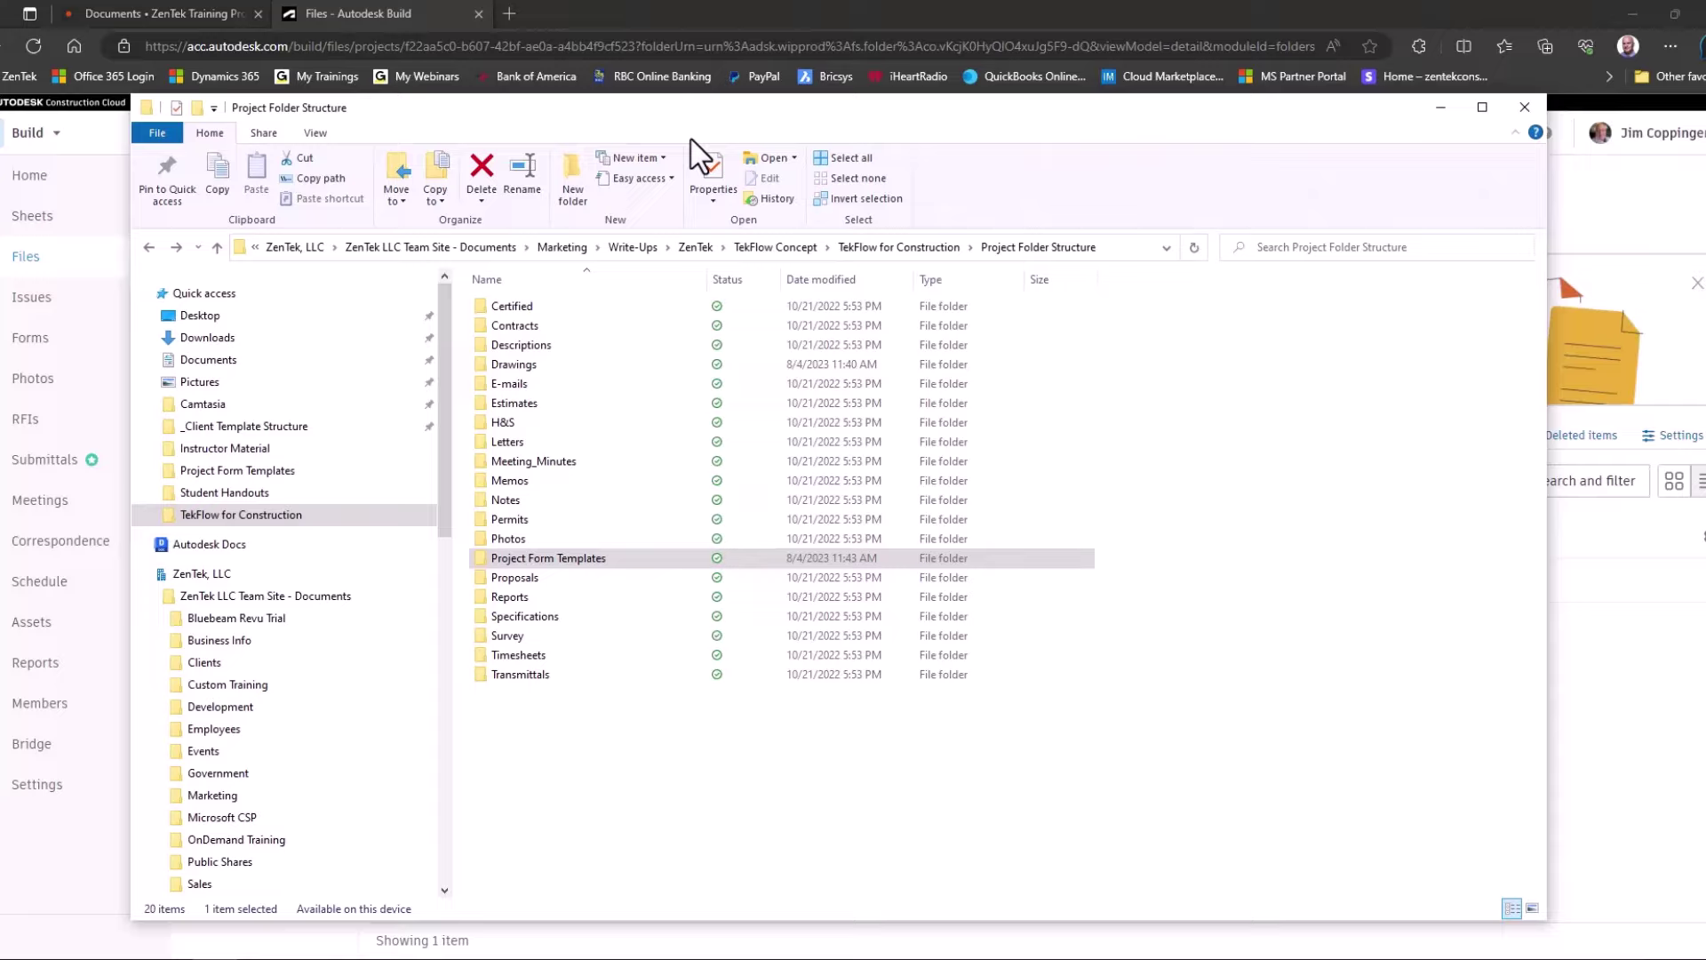
left_click(205, 14)
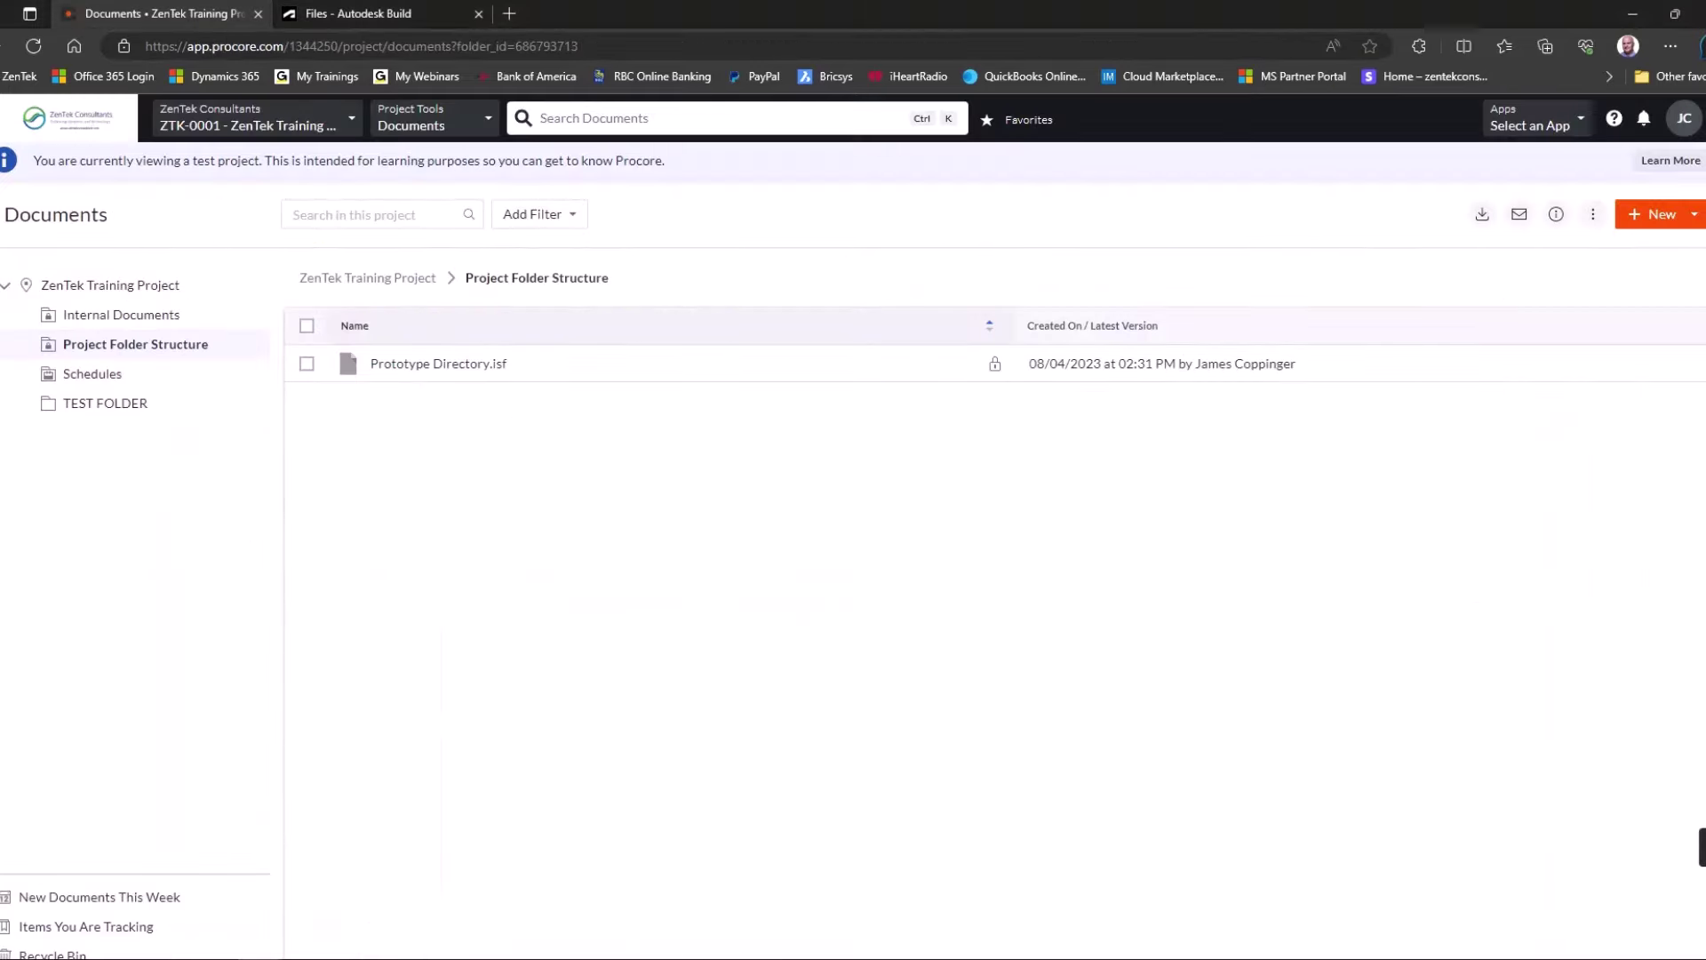
key("alt+Tab")
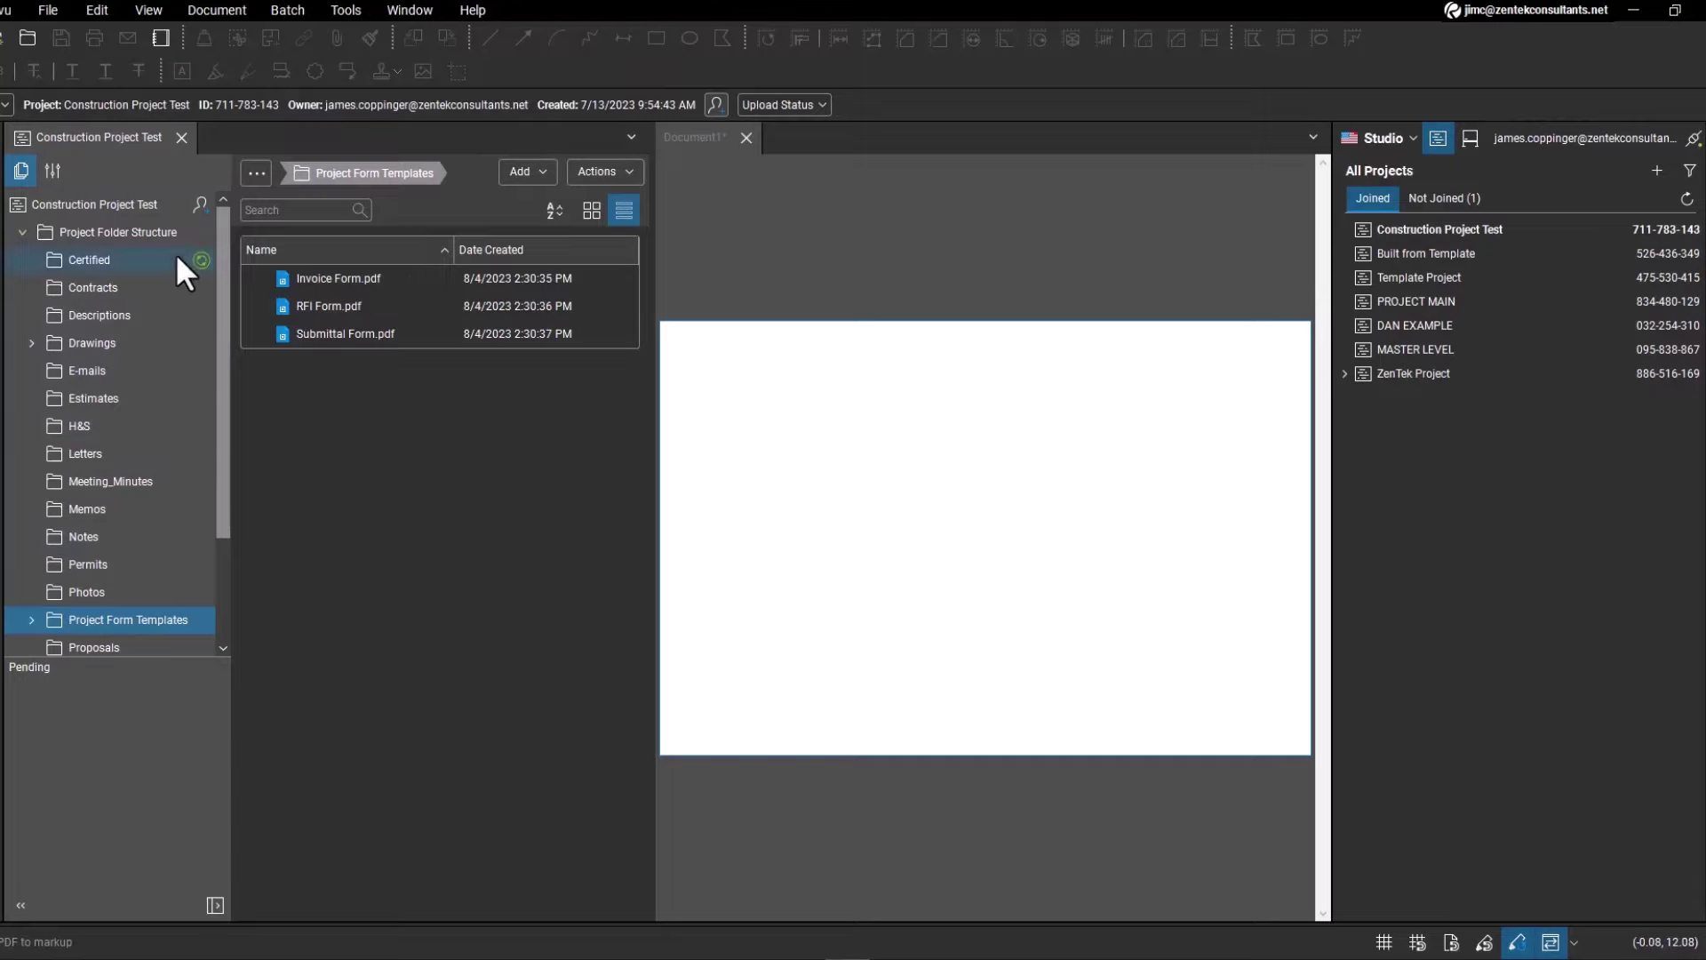
- Open the Construction Project Test settings and view which users have project access
left_click(55, 172)
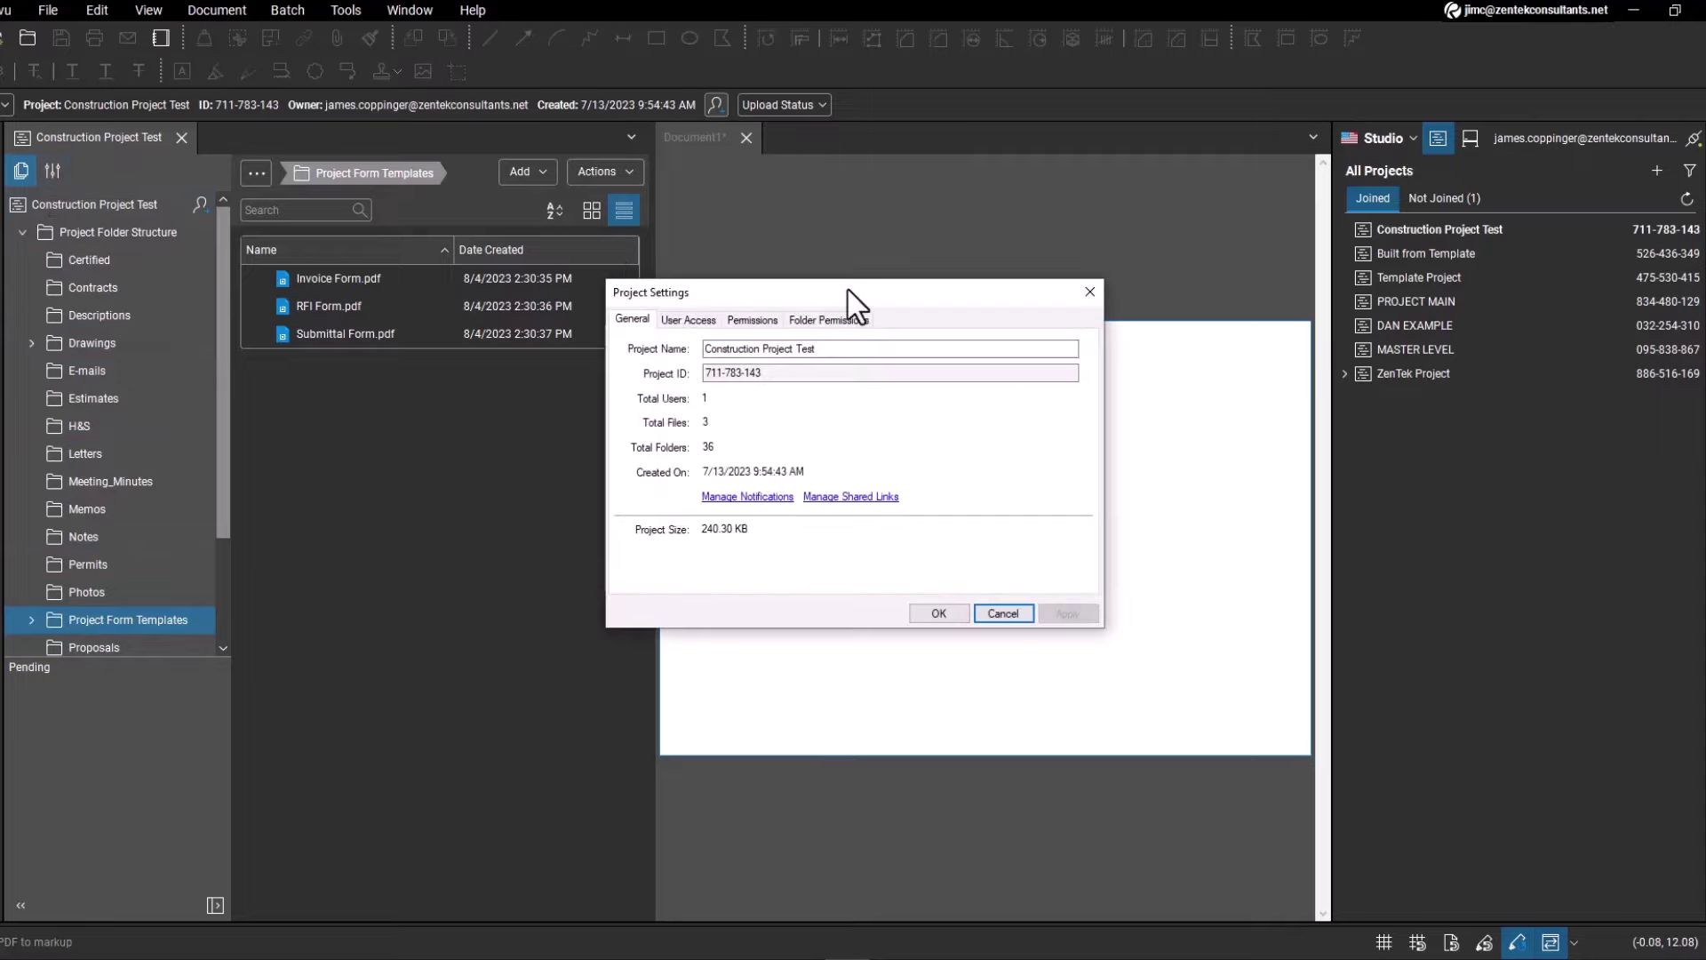
left_click_drag(847, 290, 665, 275)
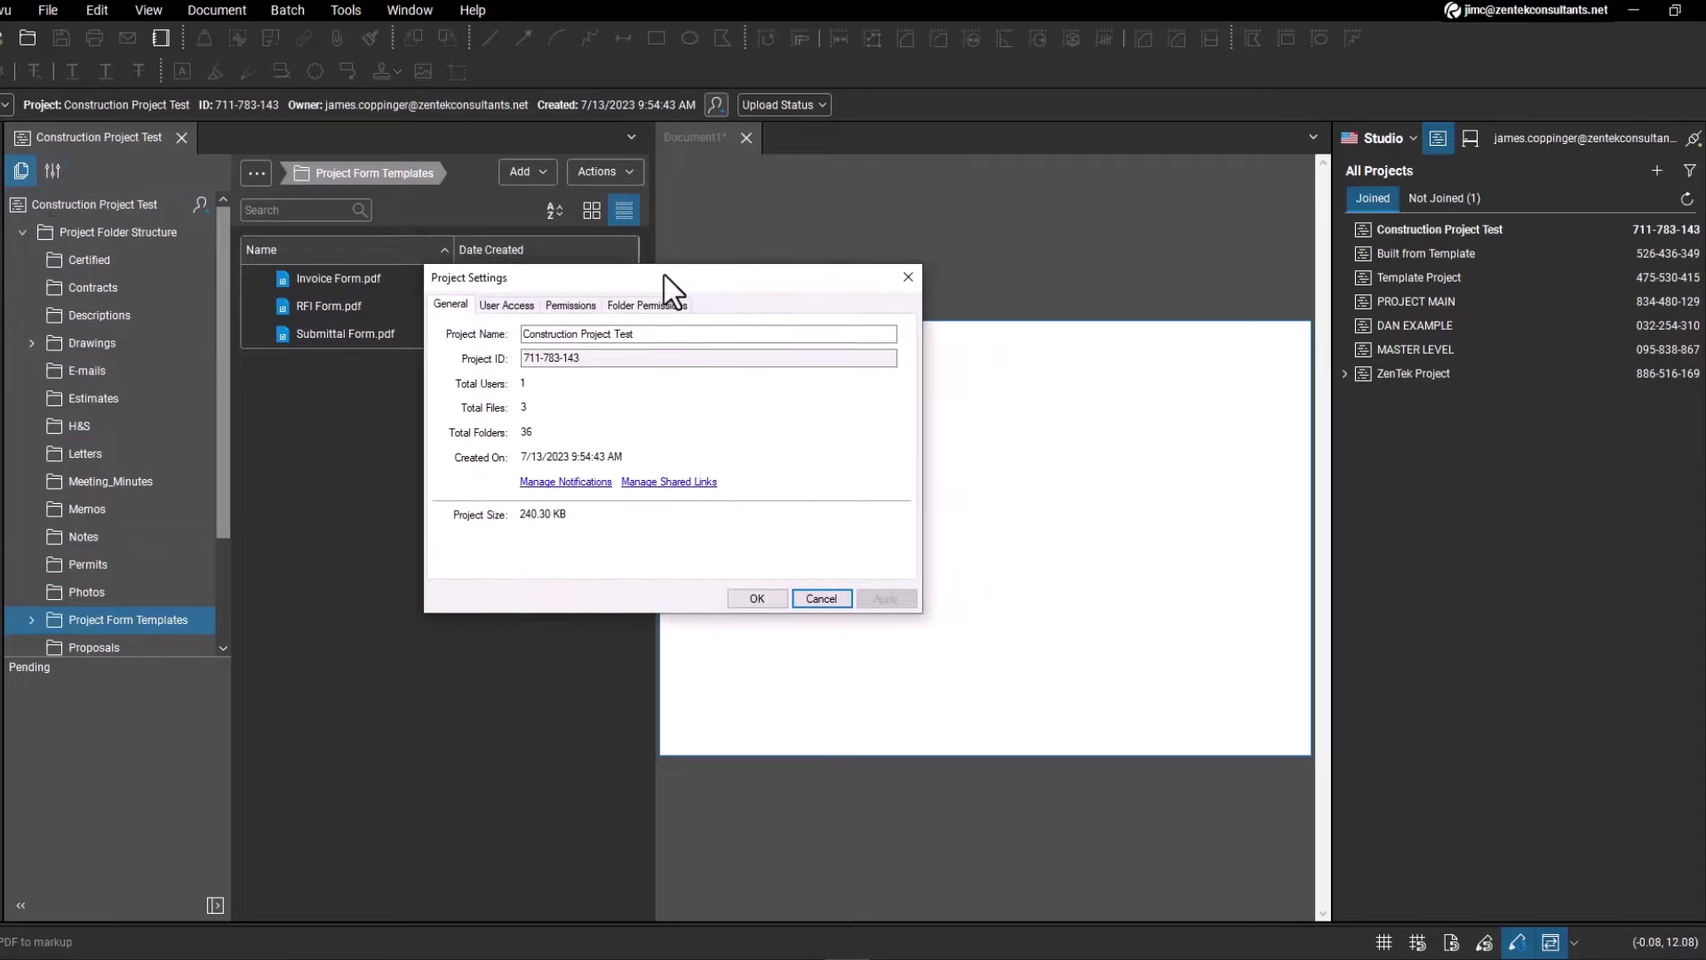
left_click(509, 306)
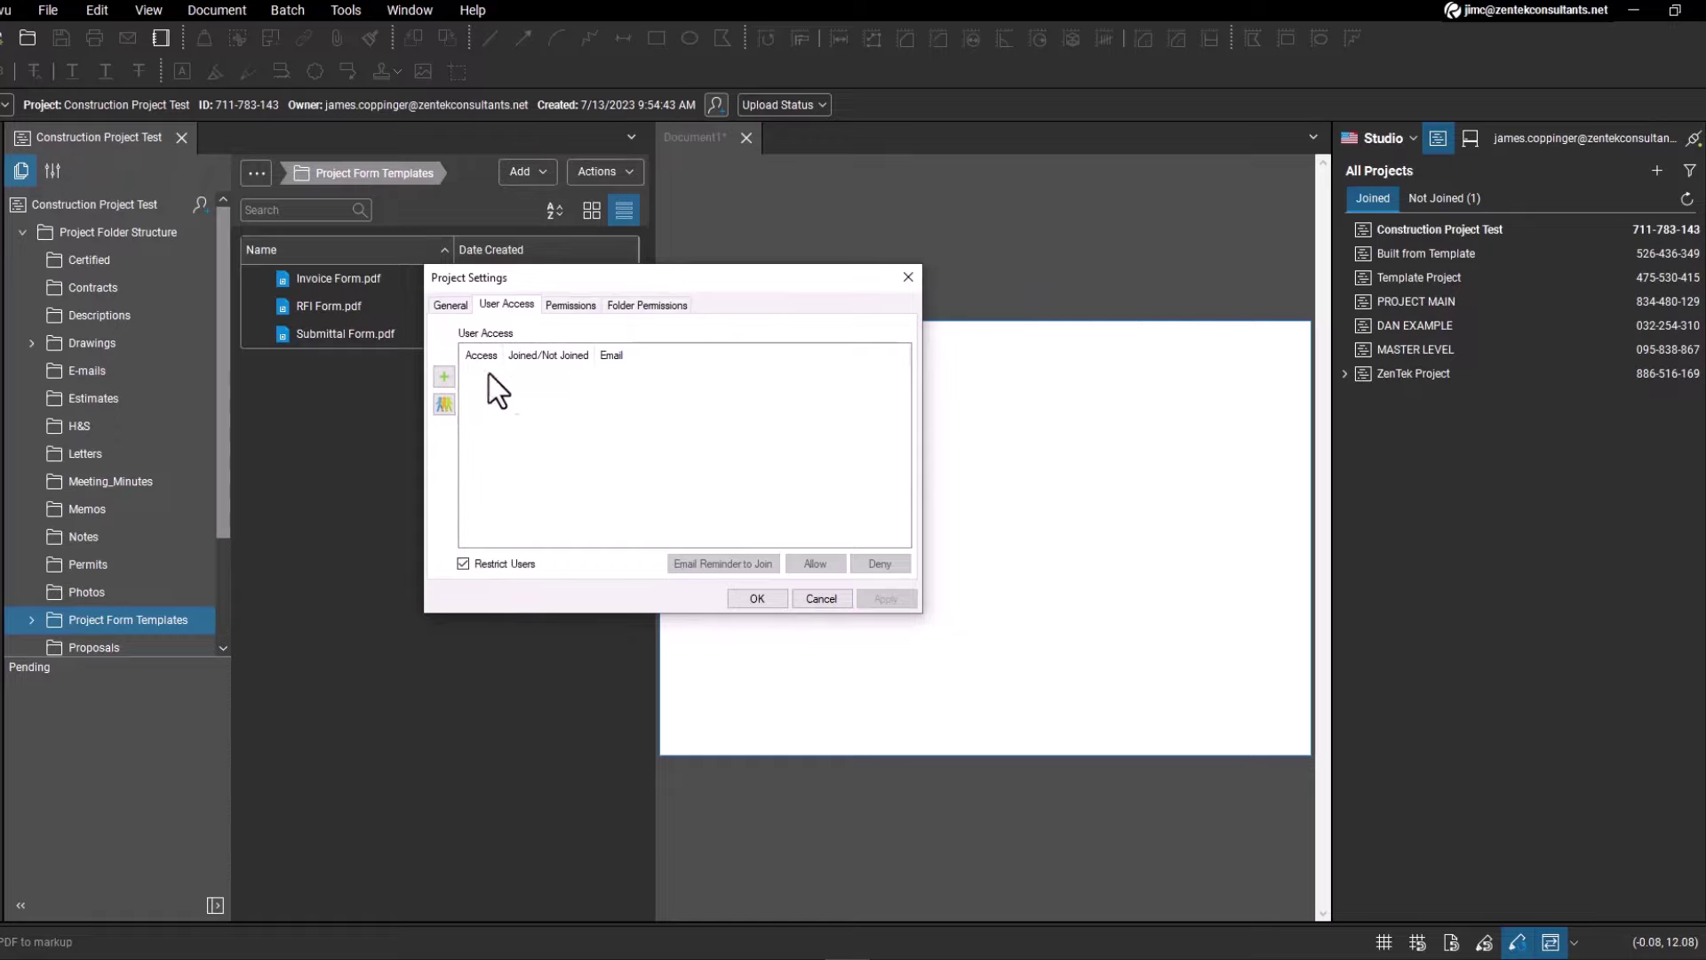
- Browse the user groups without adding any, then check the Attendees group's denied permissions
left_click(444, 405)
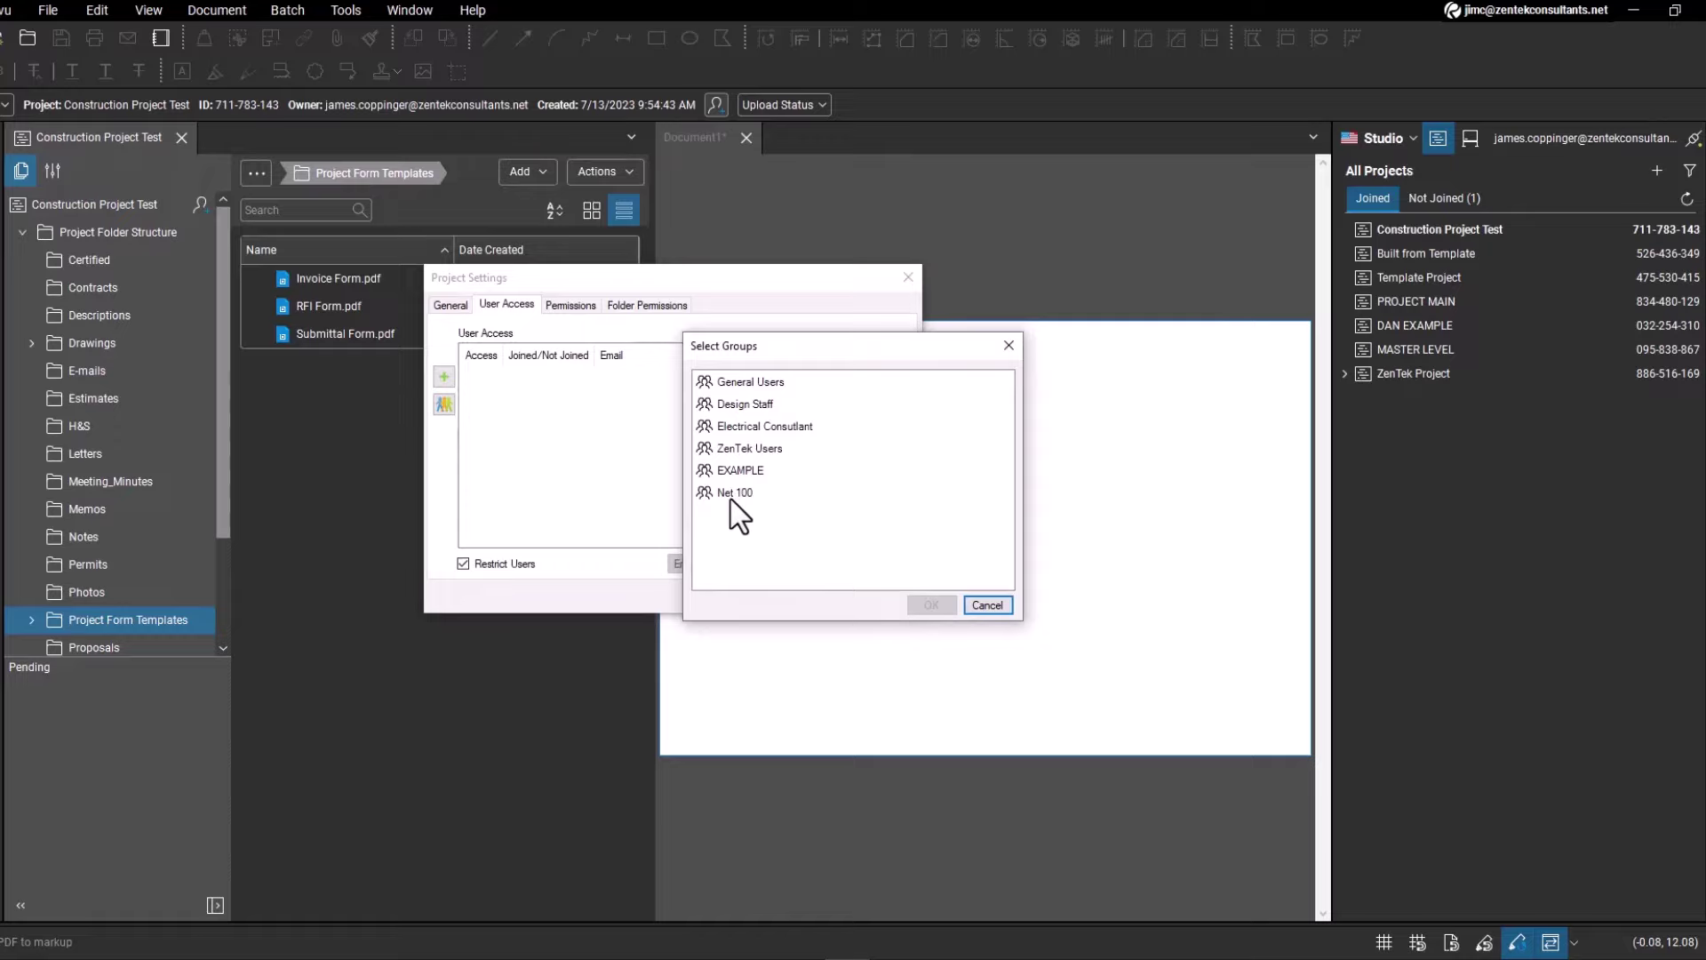
left_click_drag(871, 345, 817, 372)
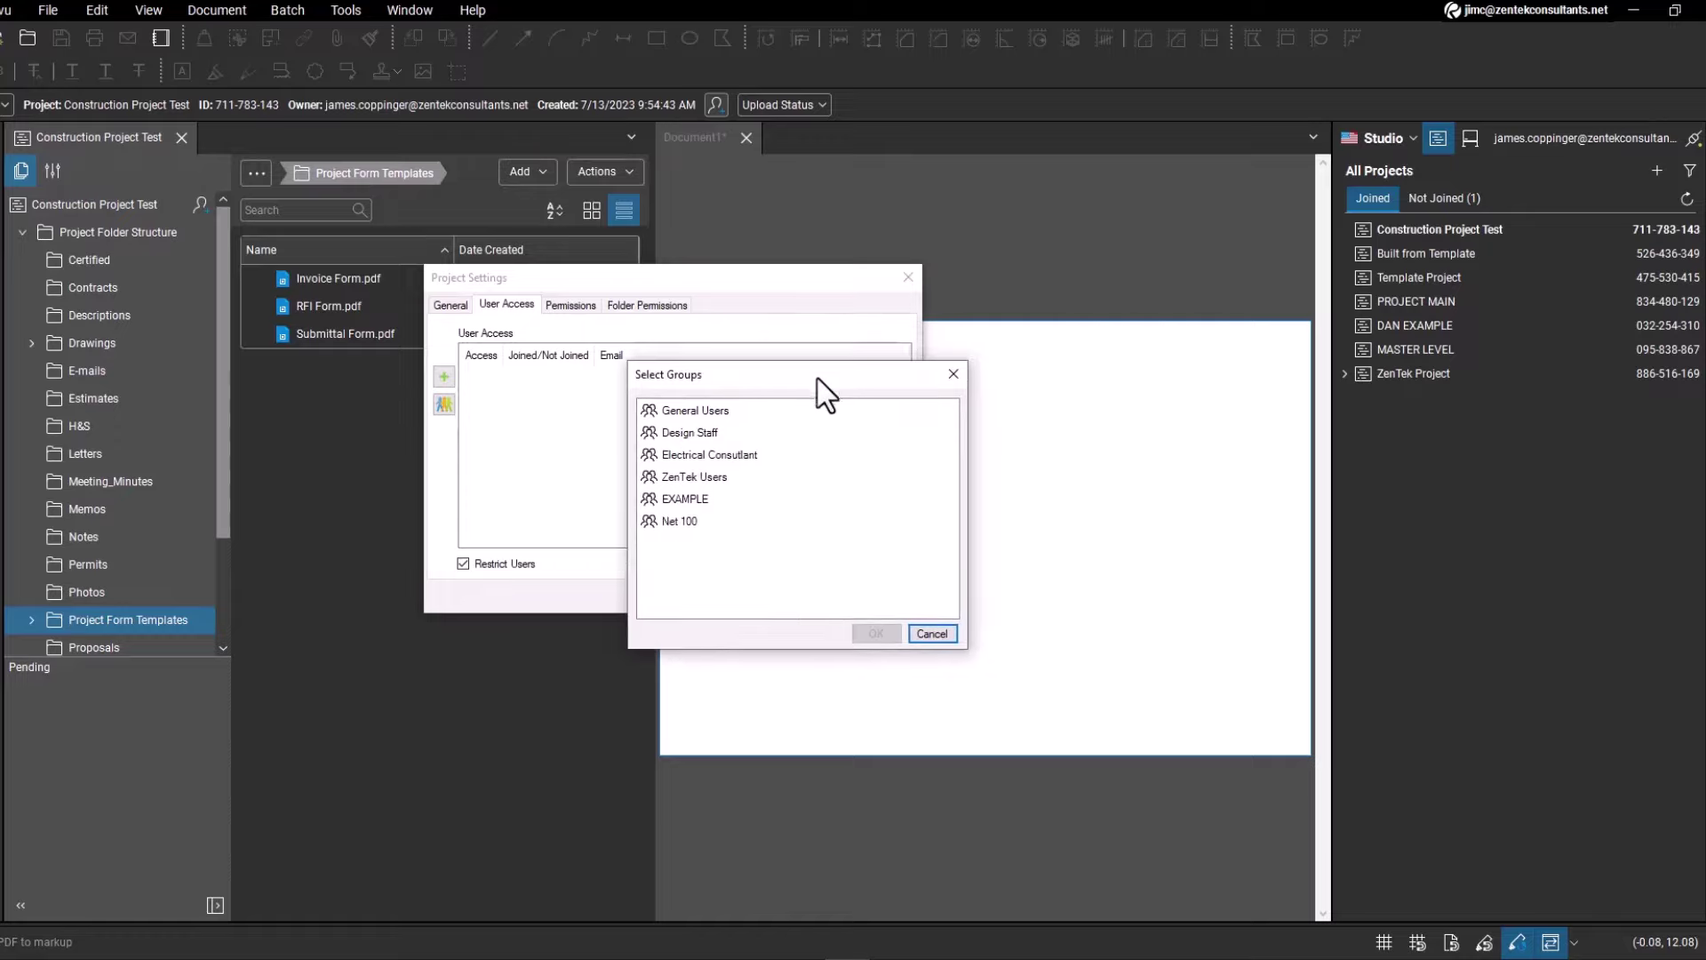
left_click(933, 634)
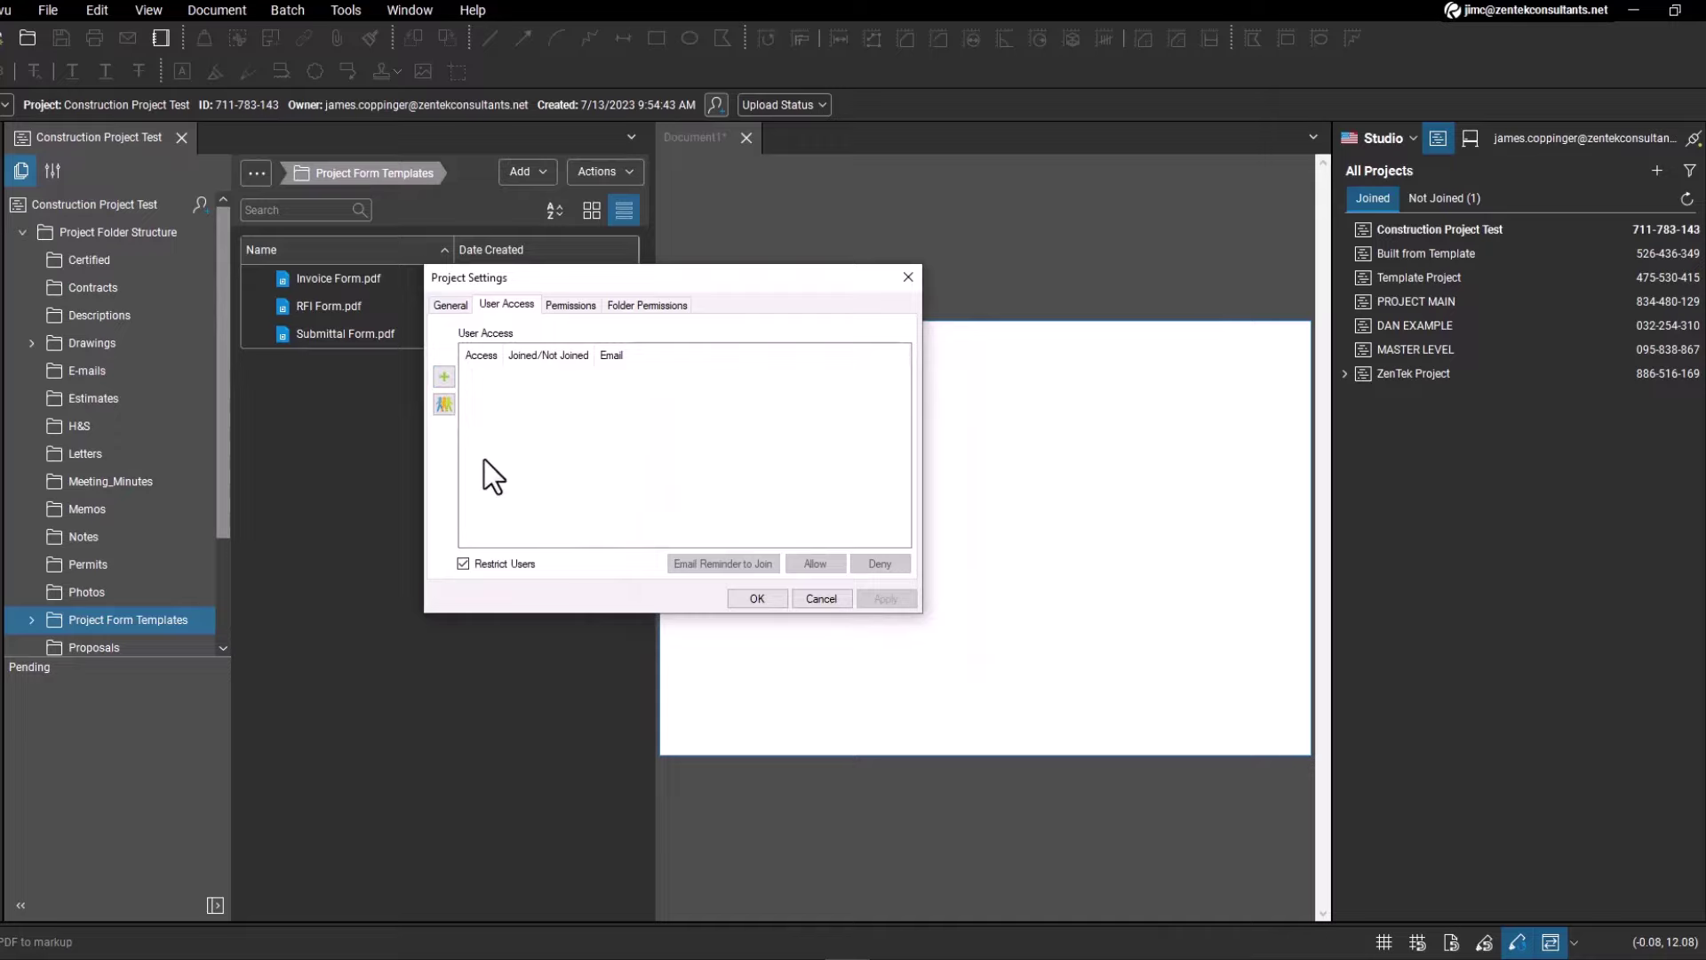
left_click(581, 303)
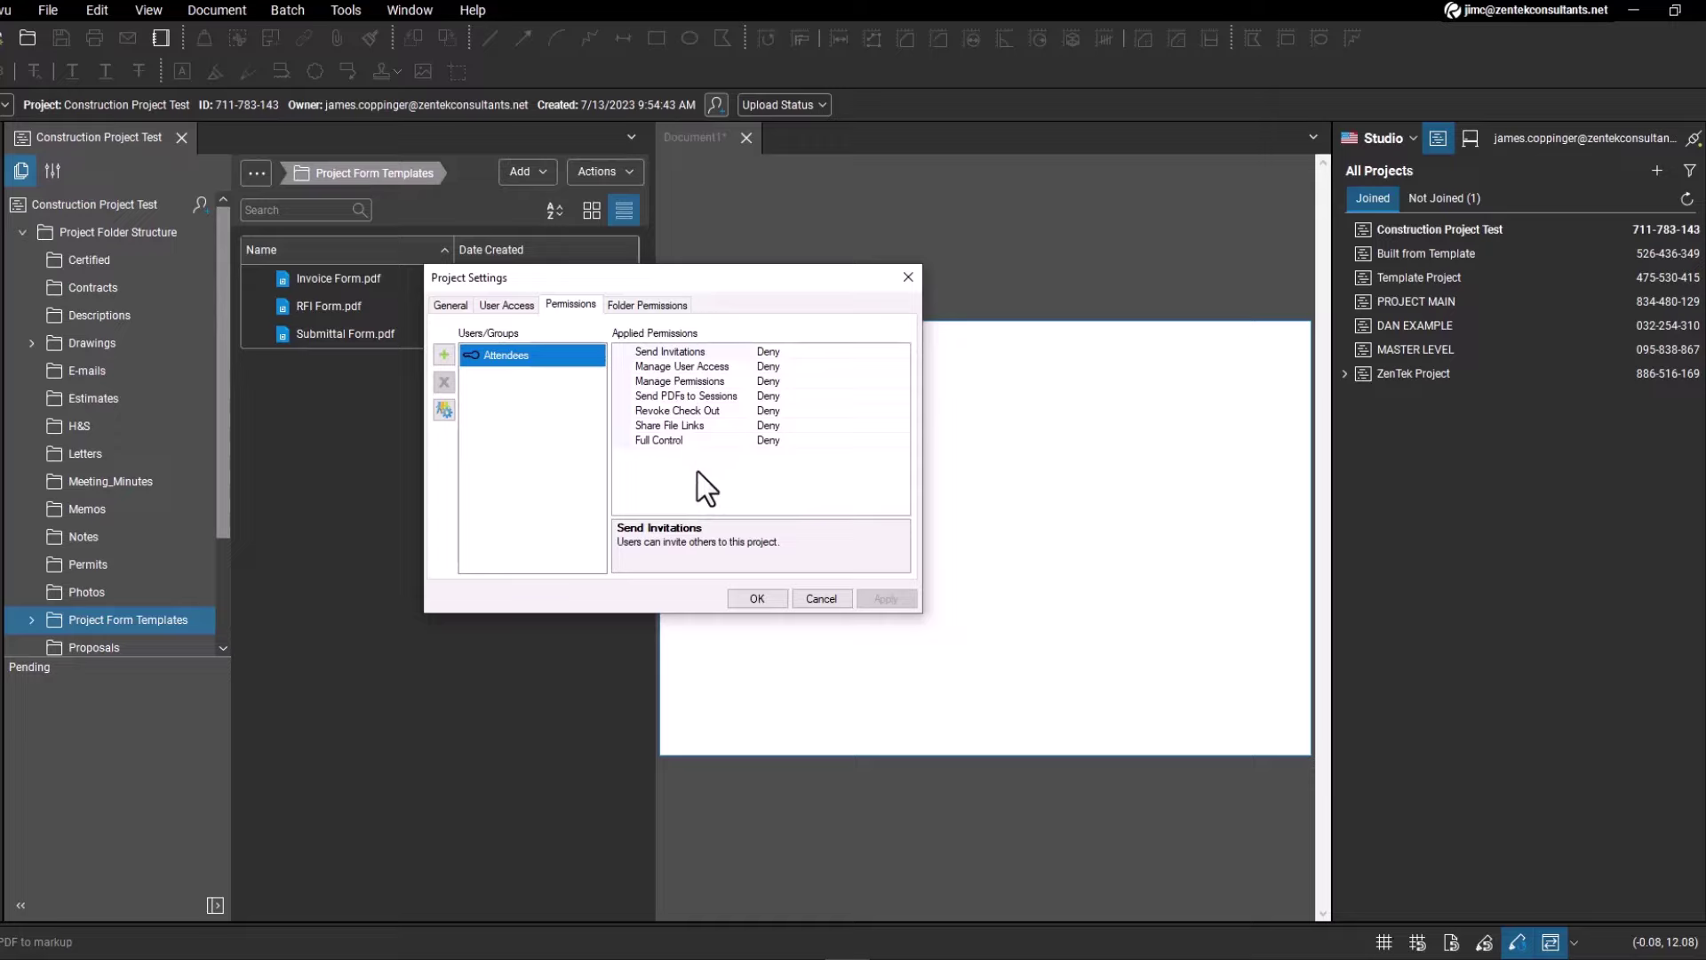
- In Attendees' folder permissions, set the Contracts folder under Project Folder Structure to Hidden
left_click(666, 307)
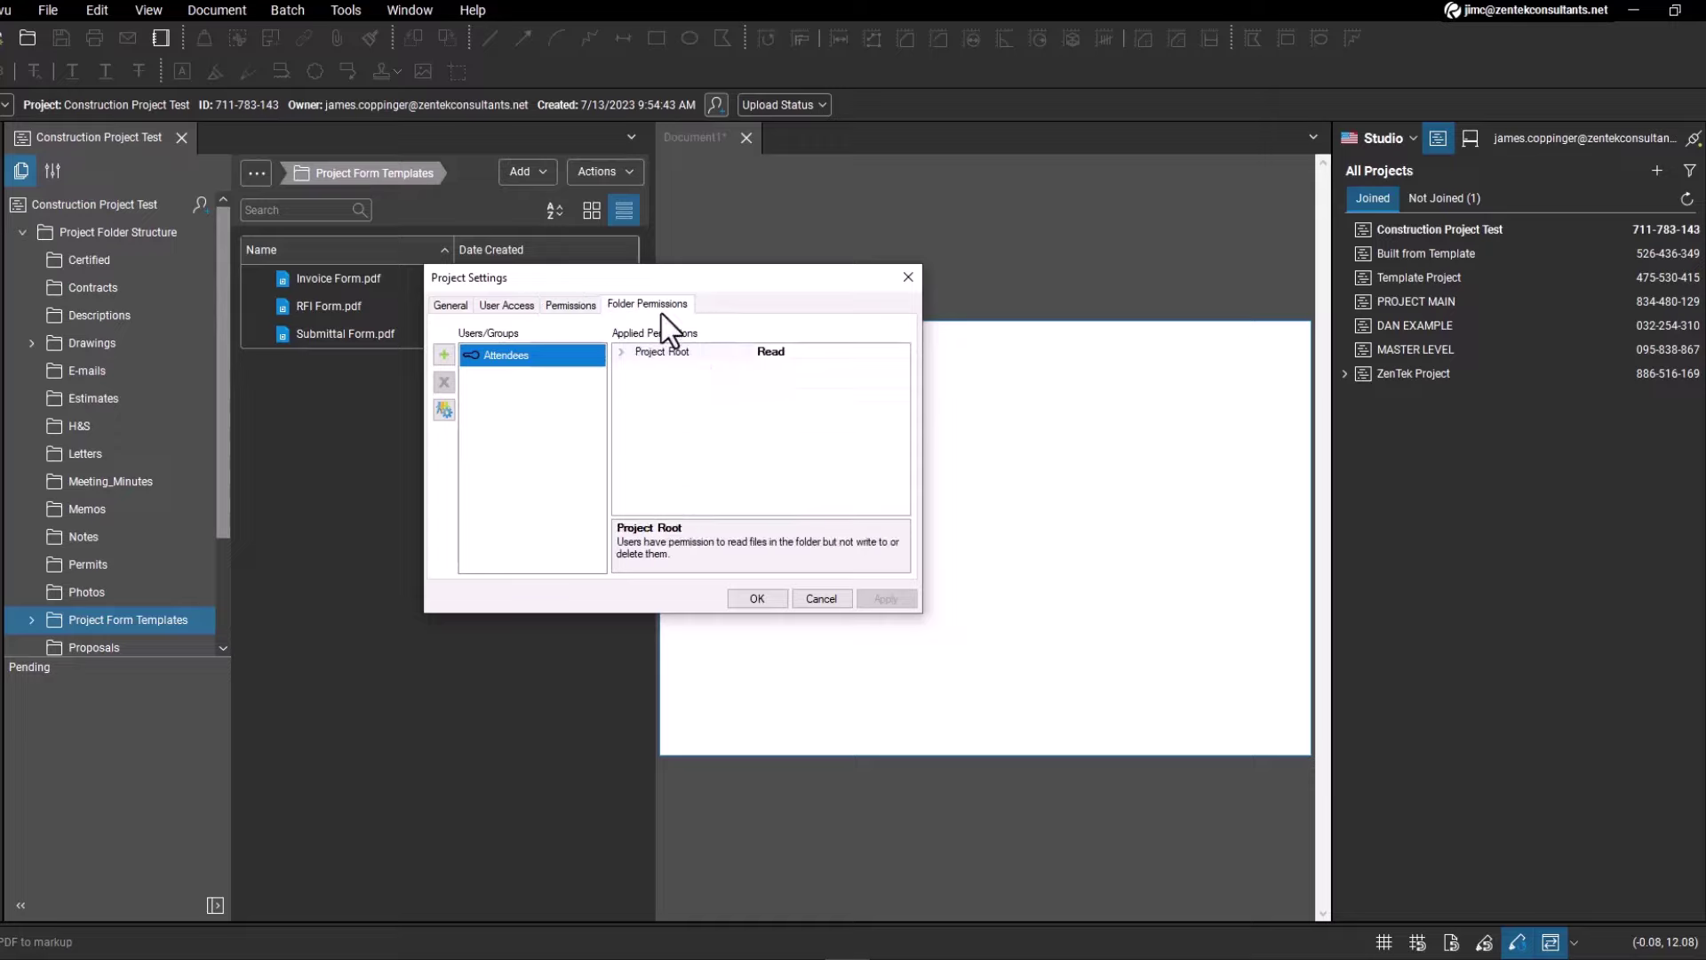
left_click(622, 352)
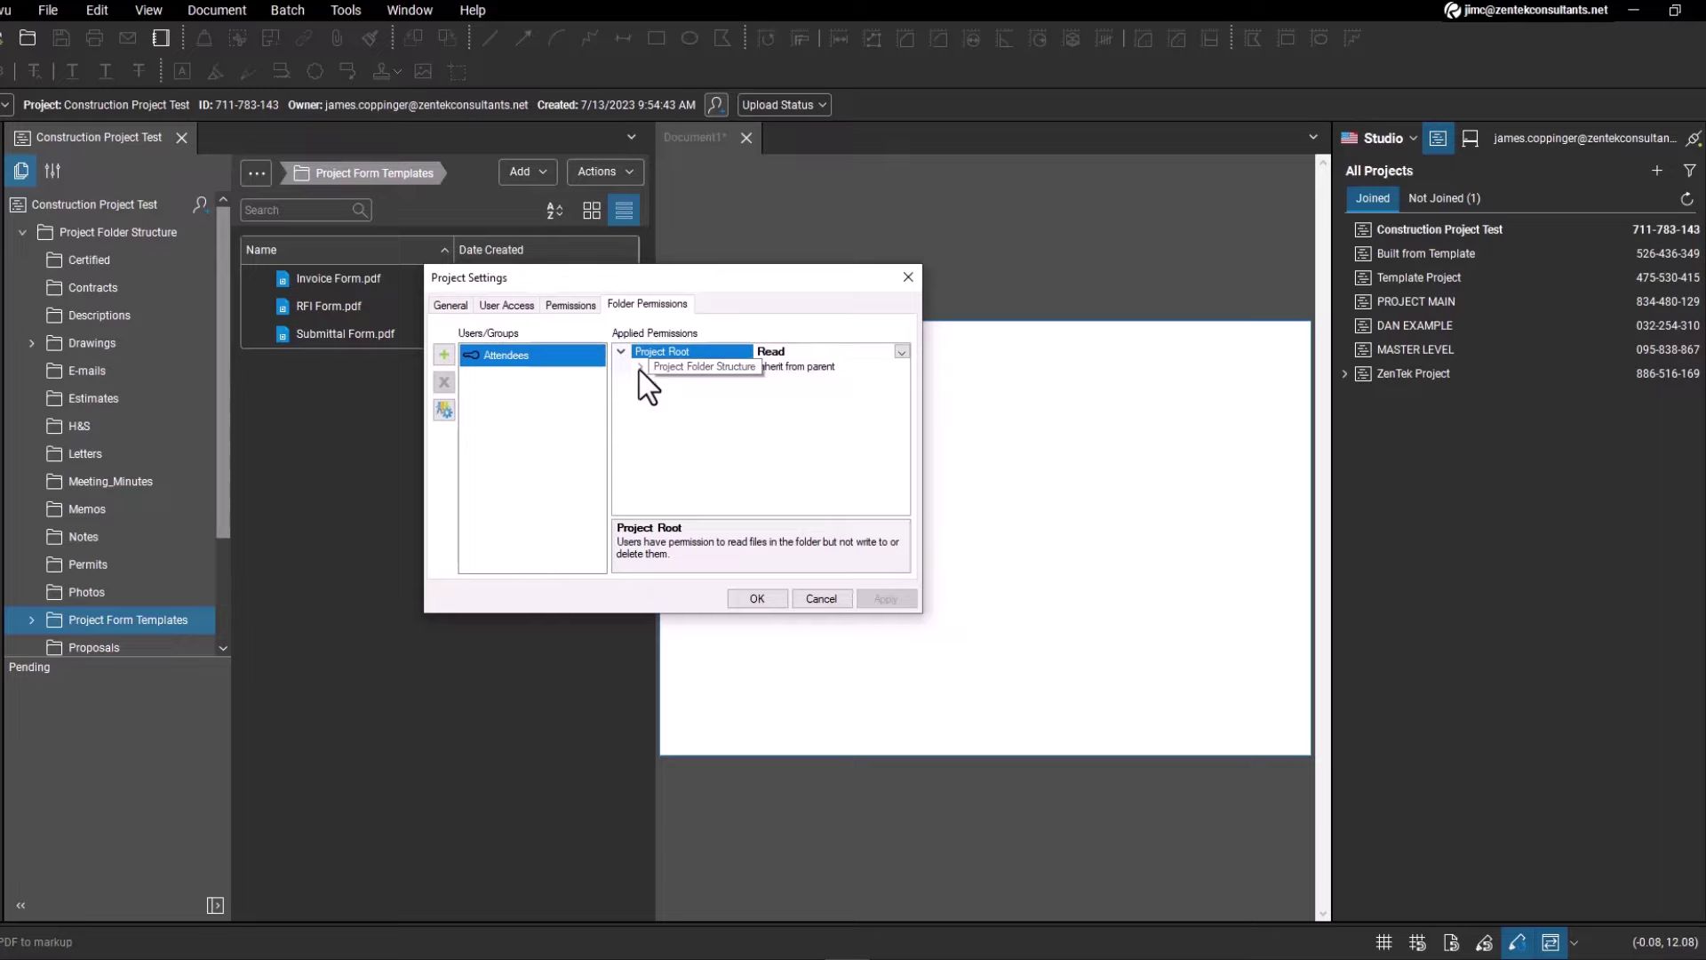
left_click(640, 367)
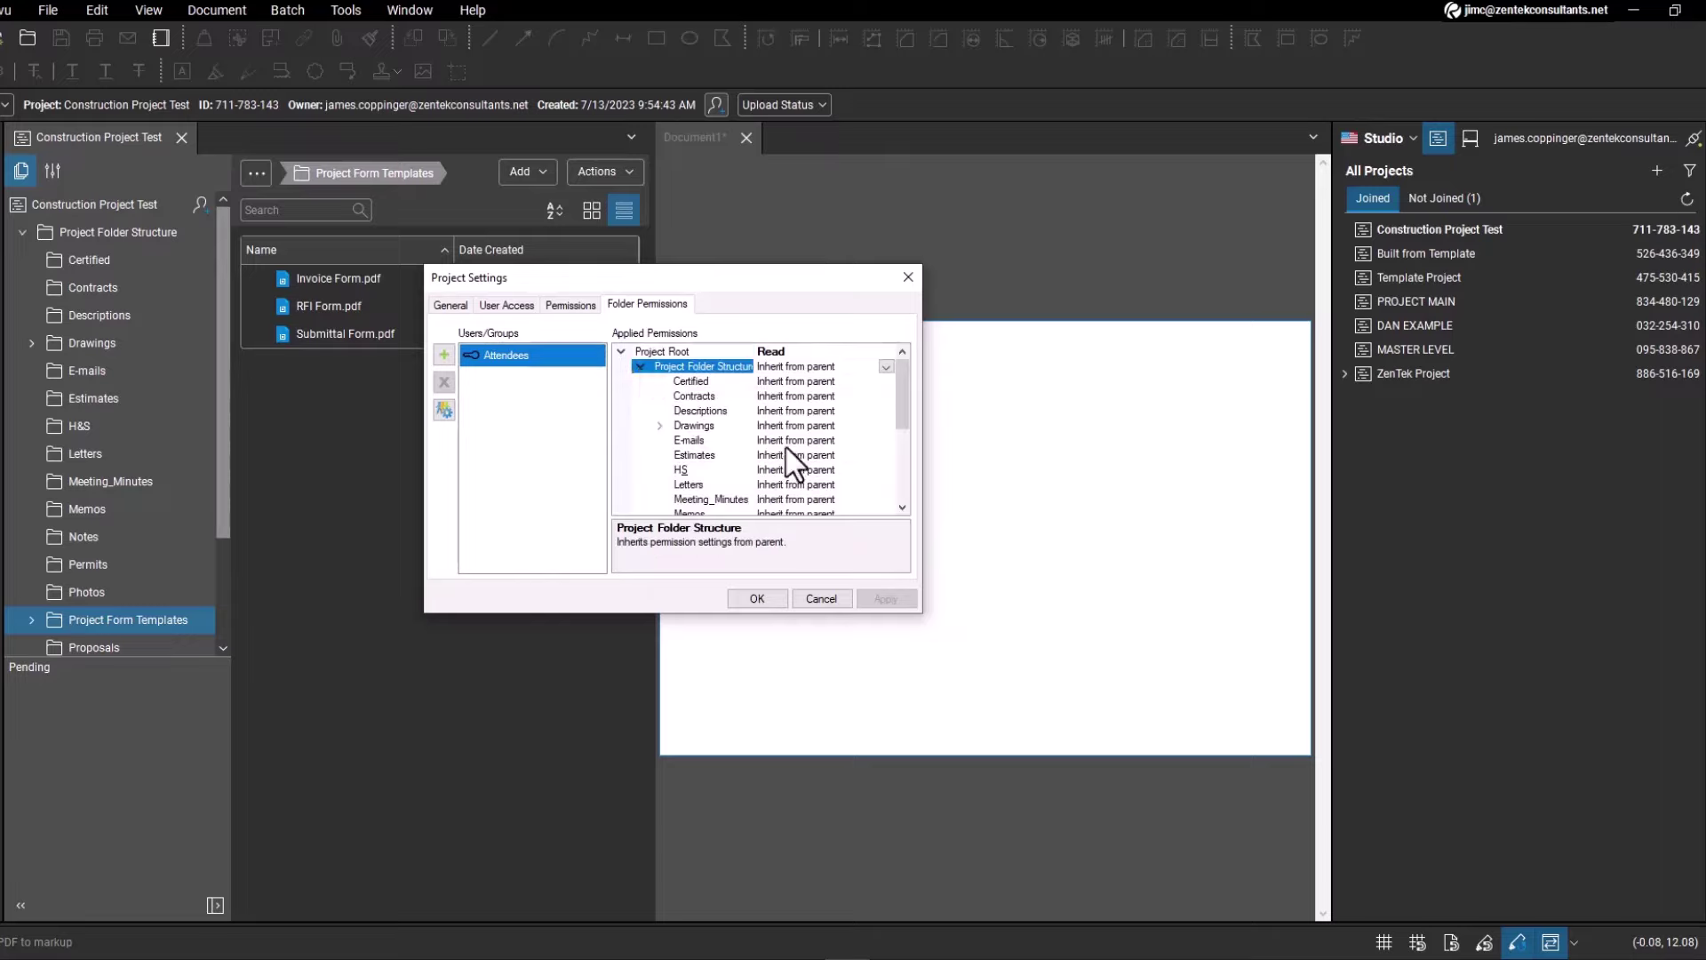
mouse_move(904, 403)
left_mouse_down()
mouse_move(896, 485)
mouse_move(903, 417)
left_mouse_up()
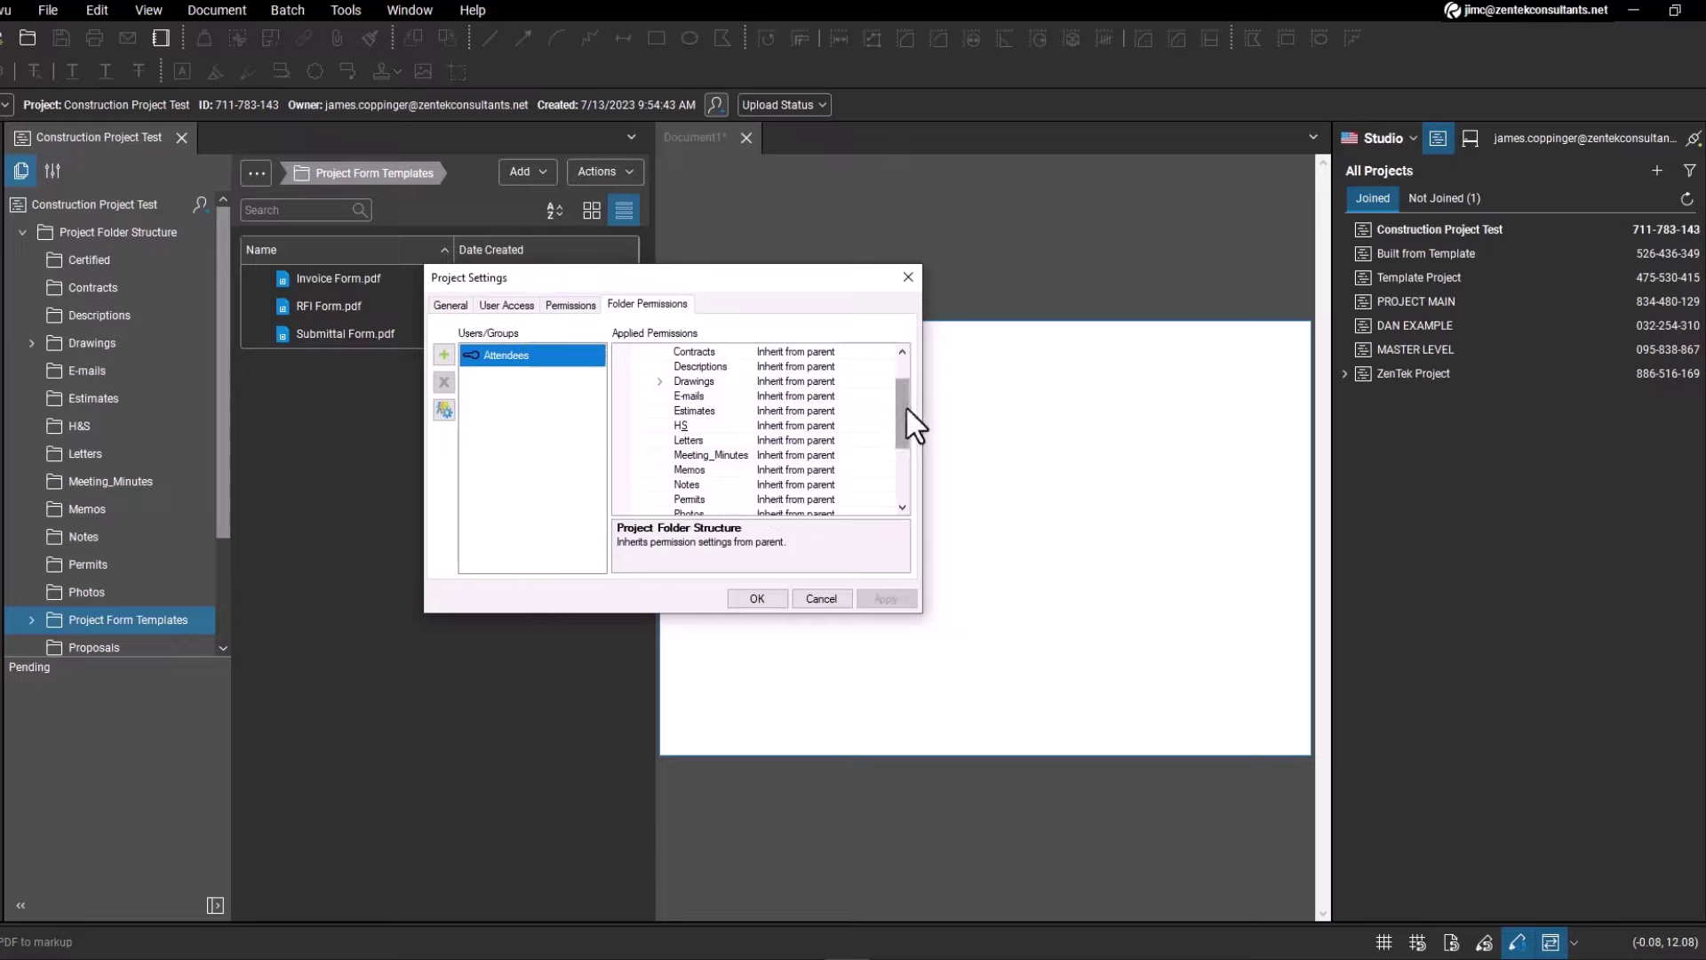
scroll(905, 412, "up", 1)
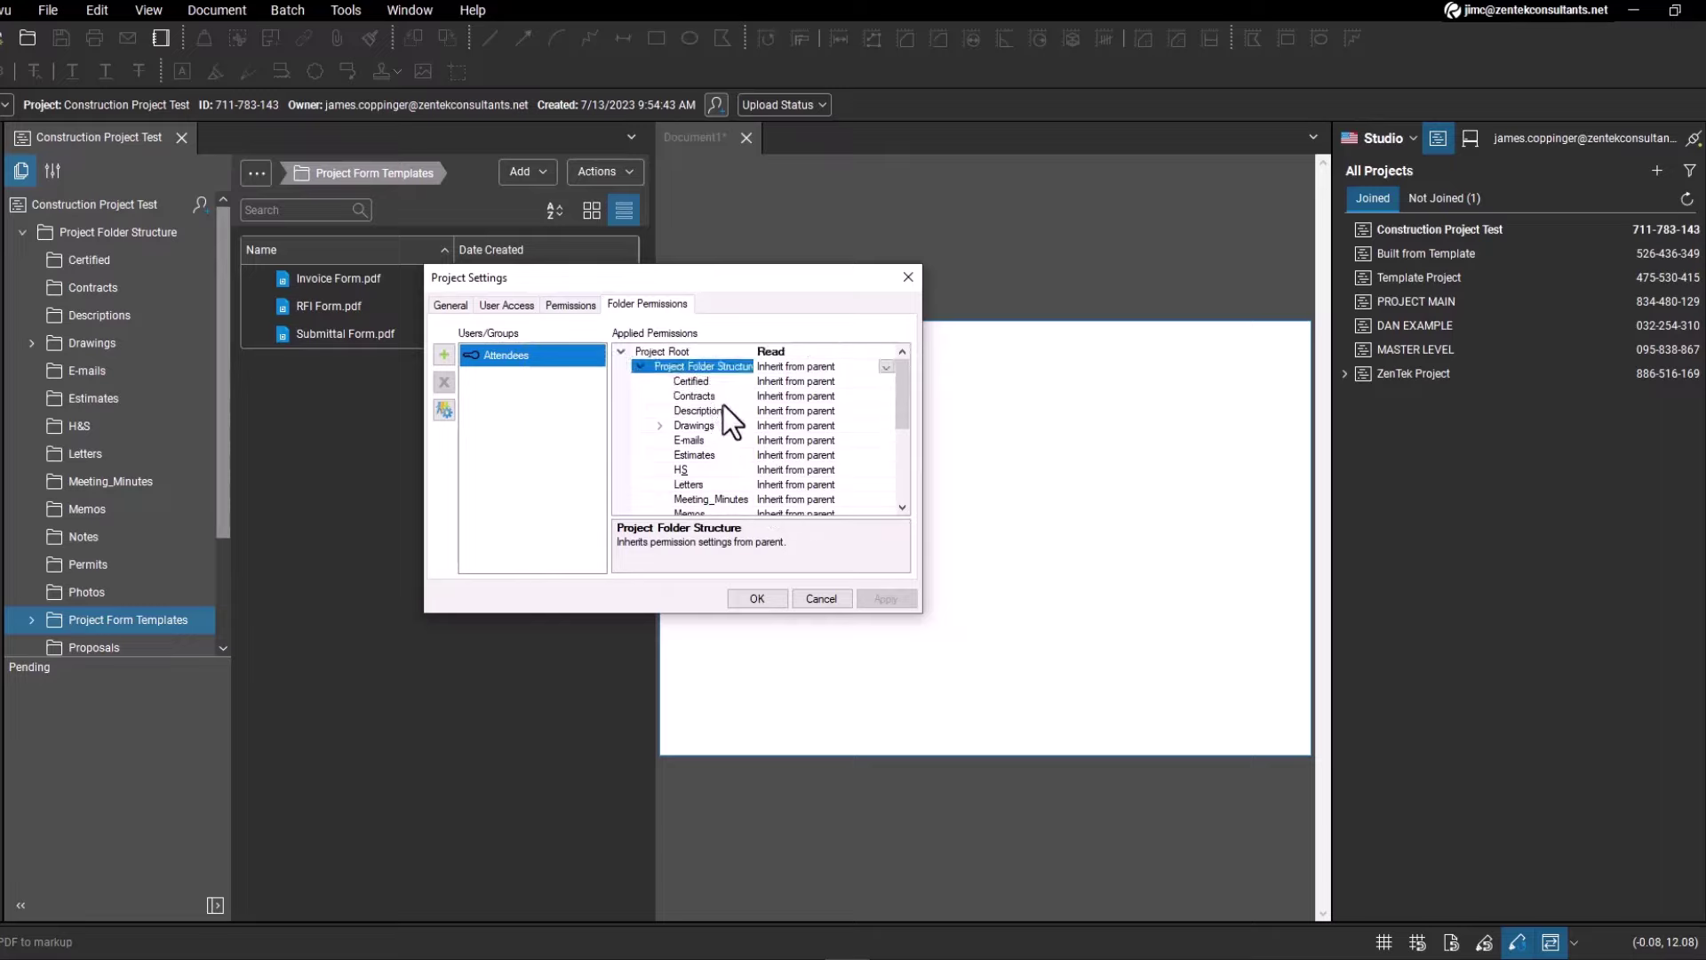
left_click(776, 391)
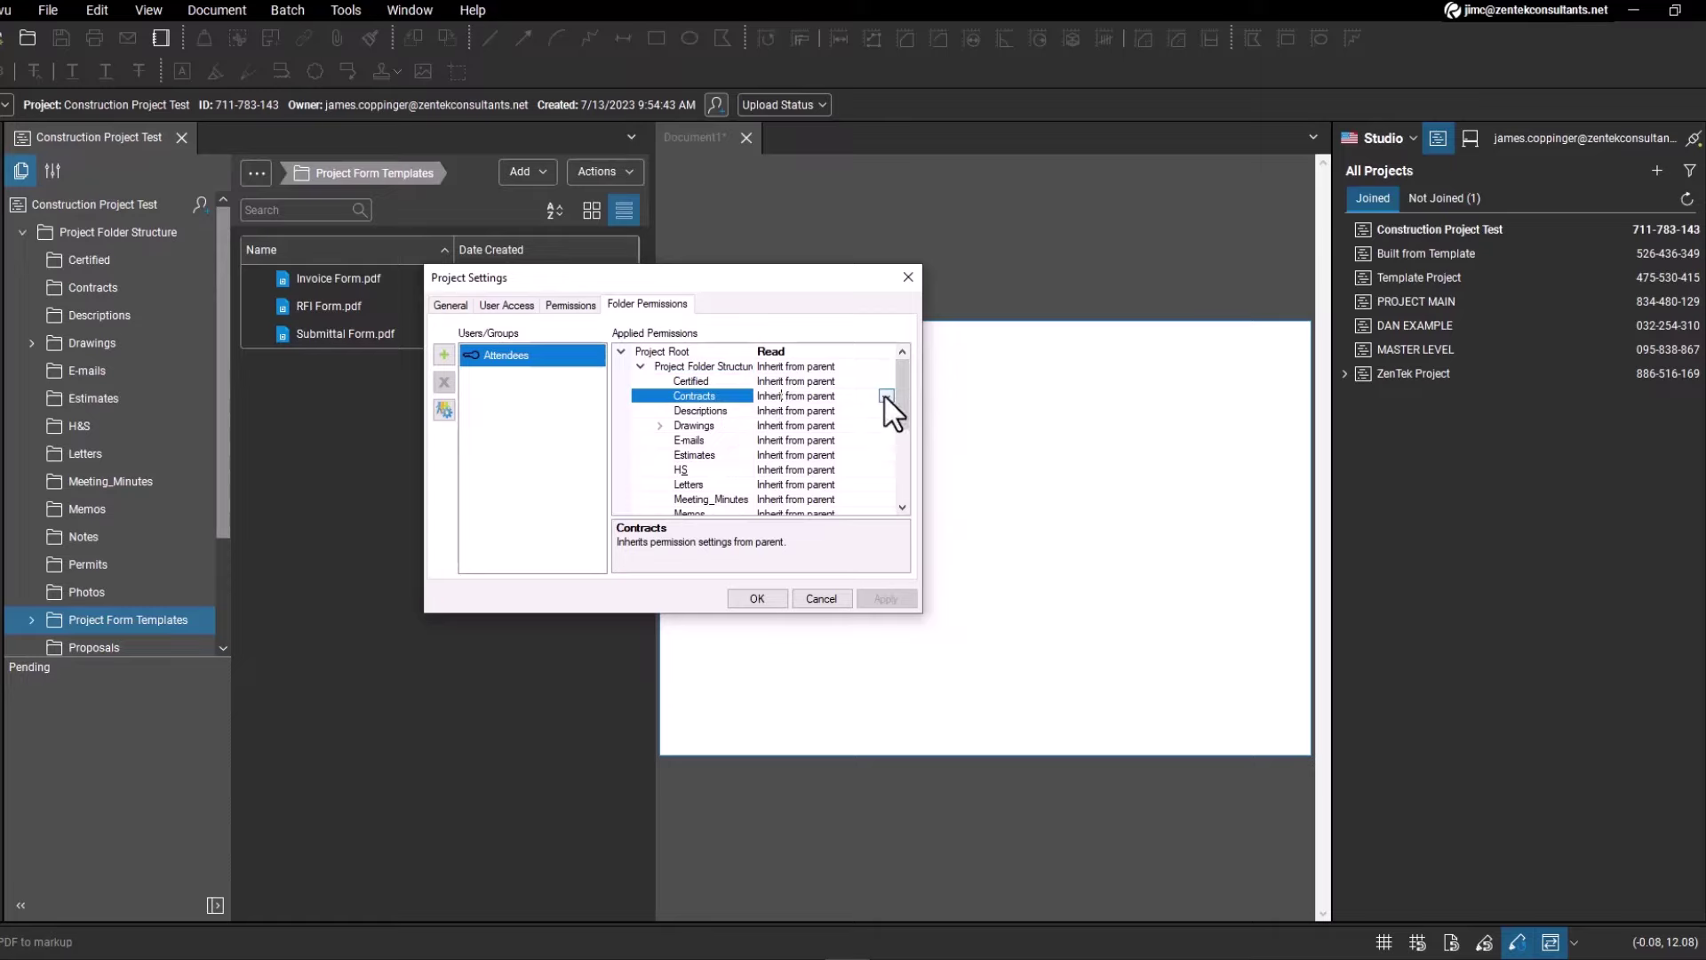
left_click(885, 396)
left_click(782, 426)
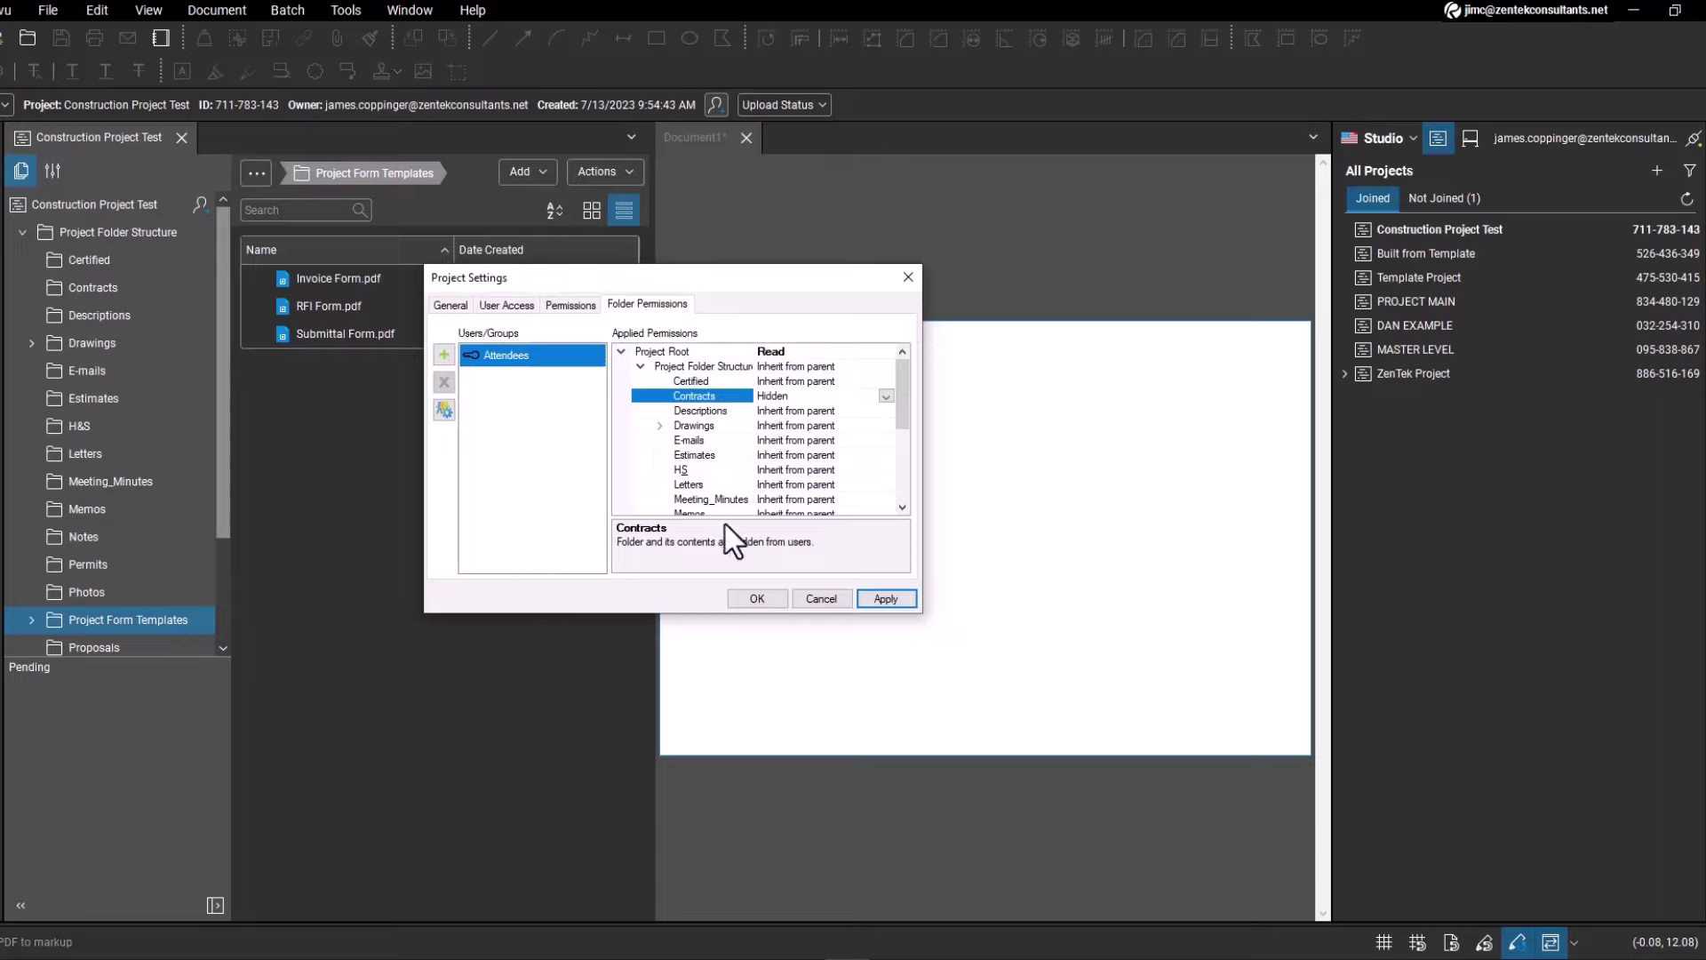
- Apply the Contracts permission change and return to the three Project Form Templates PDFs
left_click(822, 600)
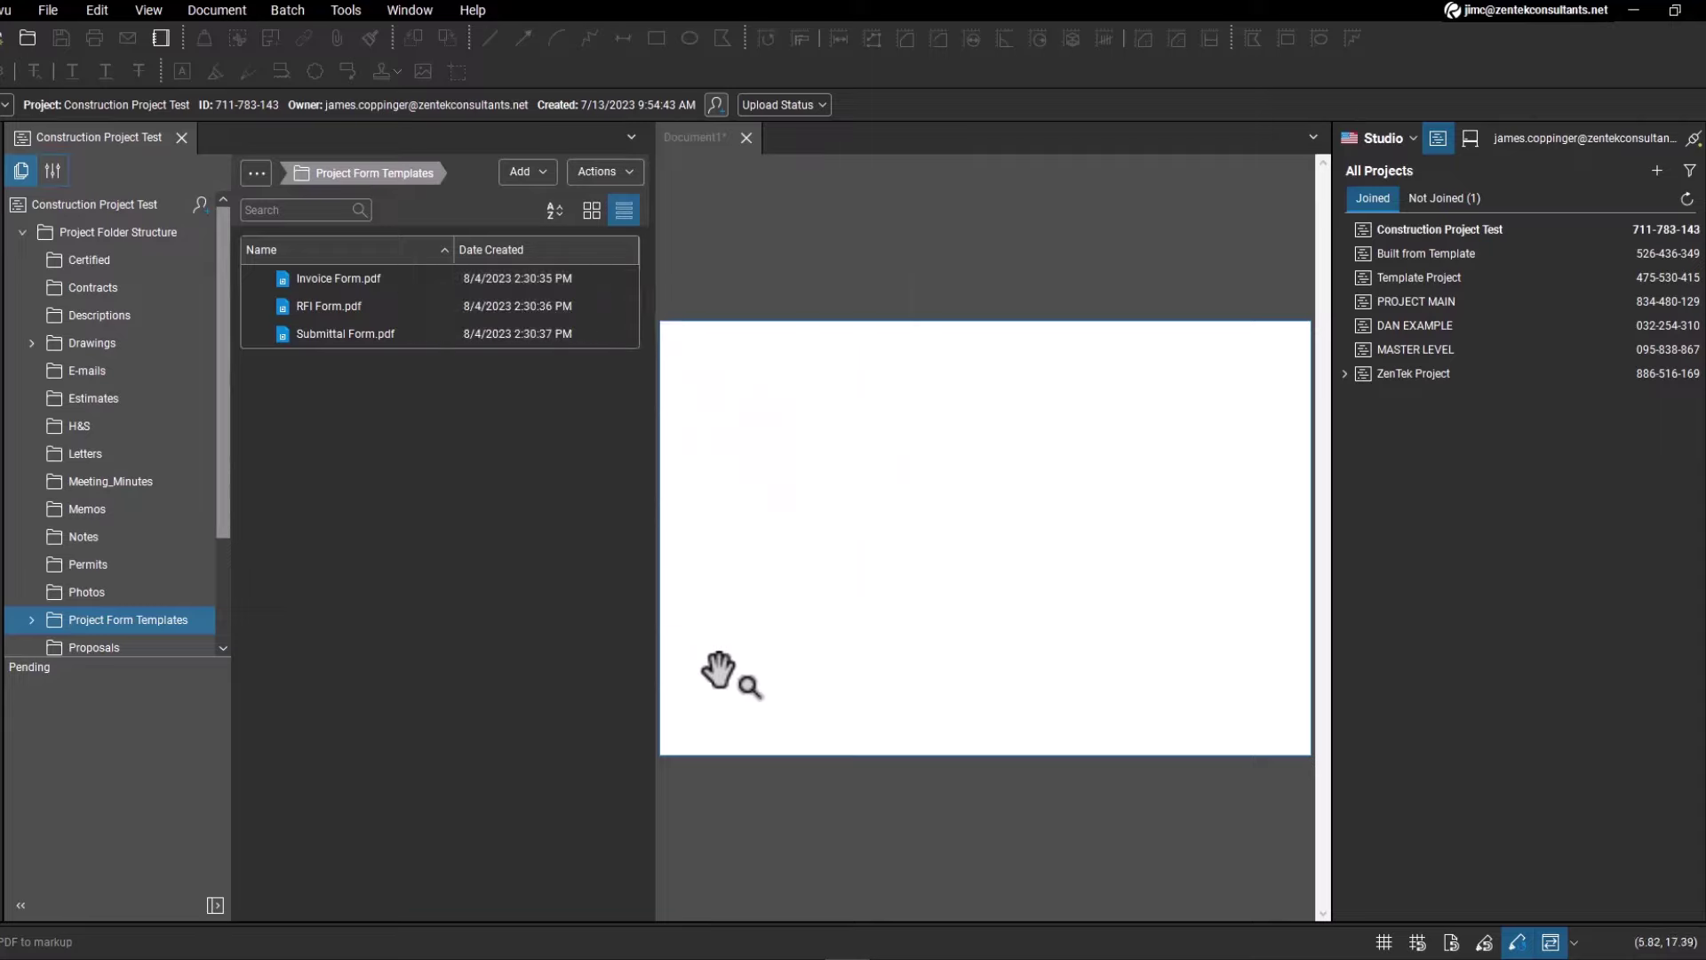